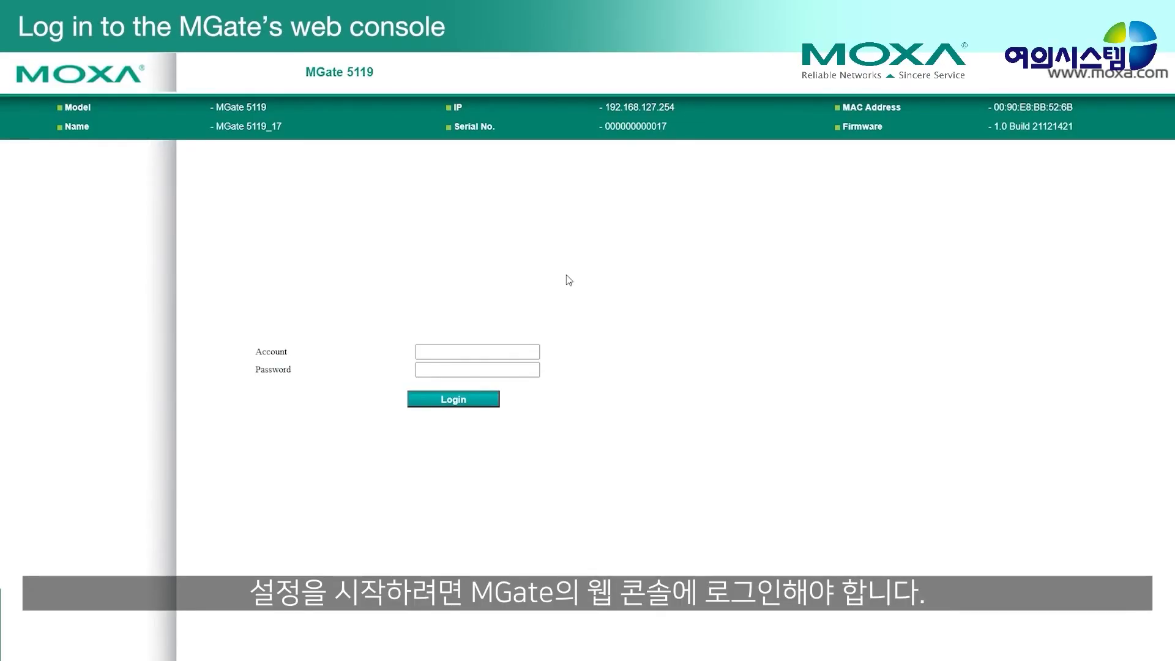
Log in to the MGate 5119 web console with the saved account name and password, and dismiss the password-change reminder
click(471, 348)
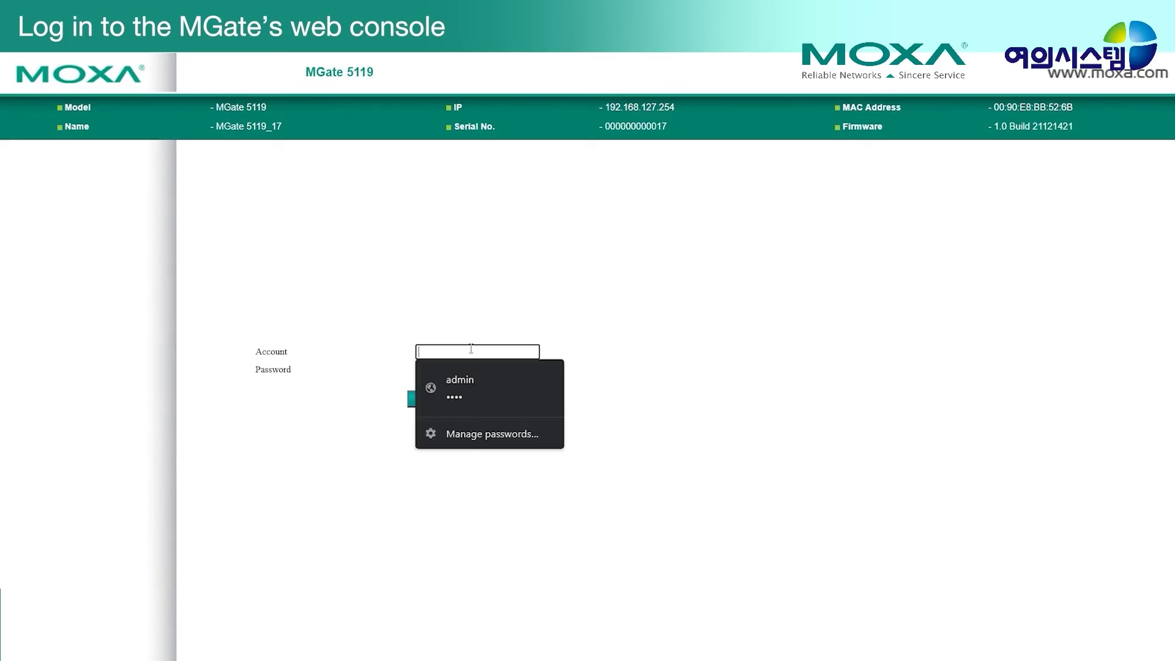
key(Down)
key(Return)
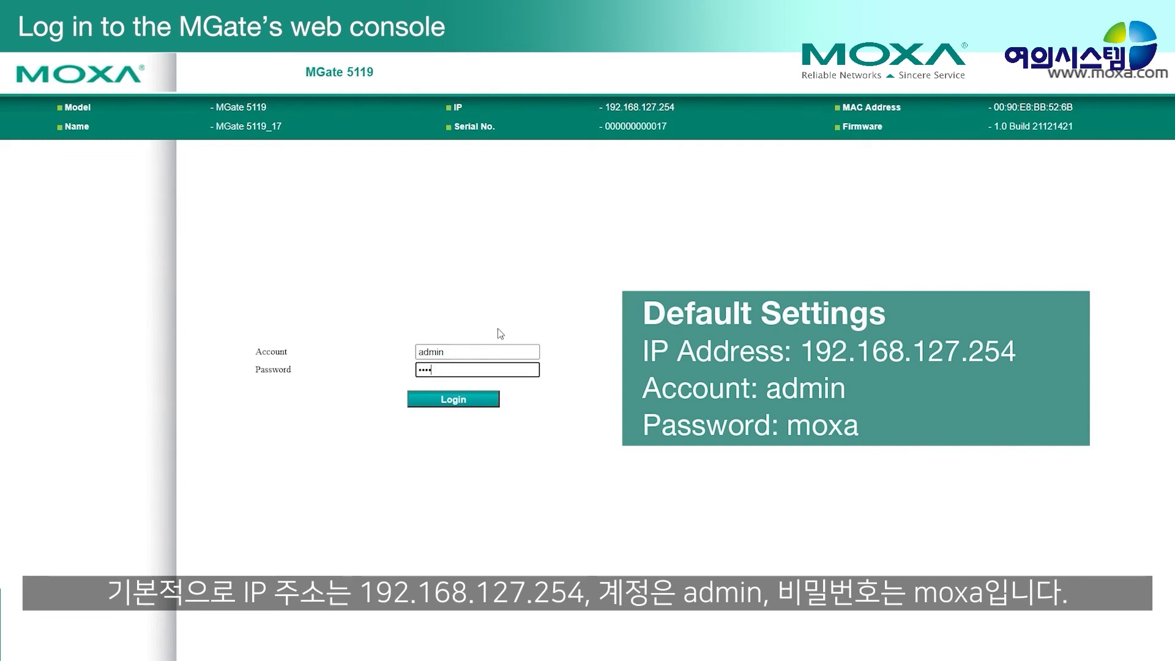
click(484, 401)
click(512, 395)
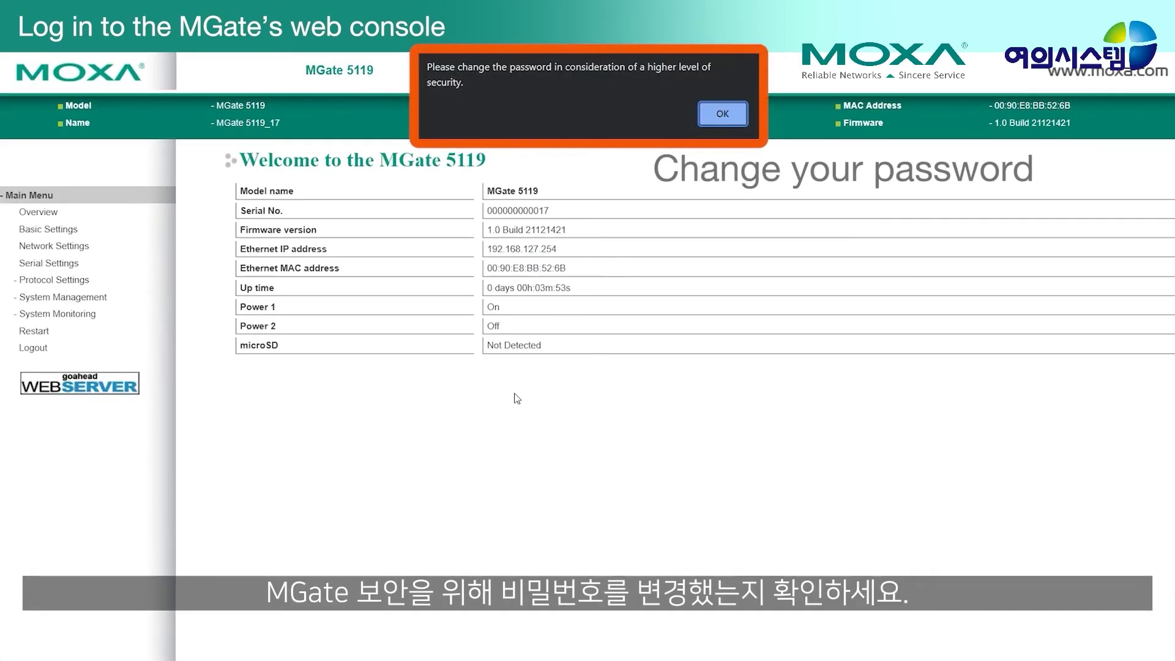
click(717, 113)
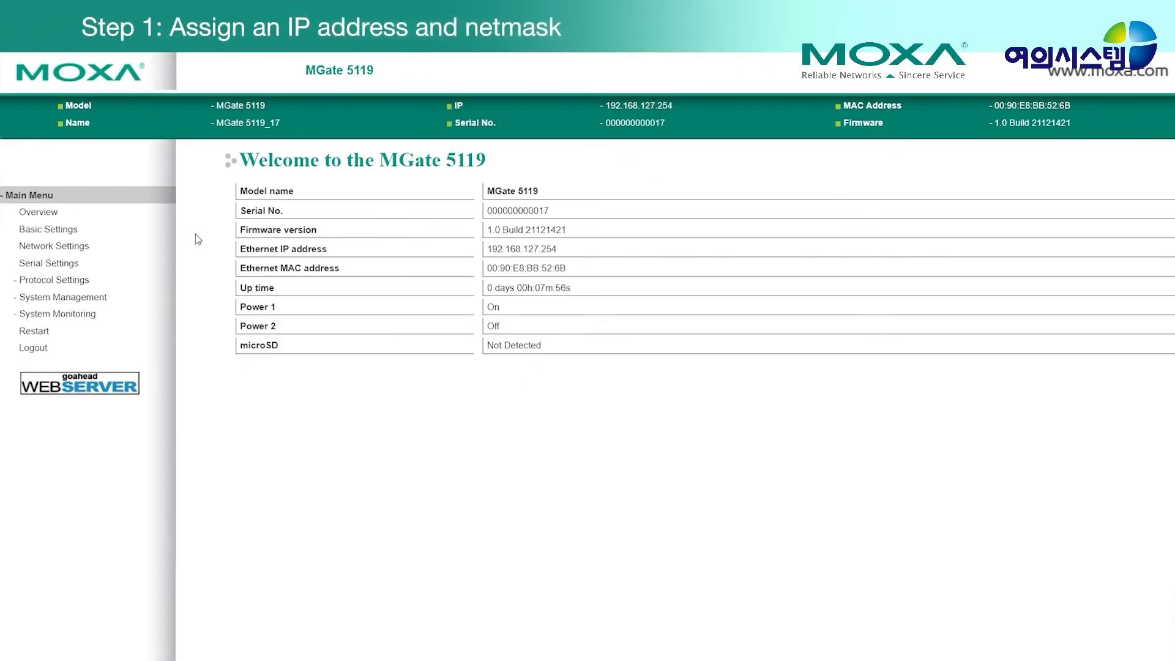
Open the network settings and review the gateway's static IP address and netmask
click(80, 248)
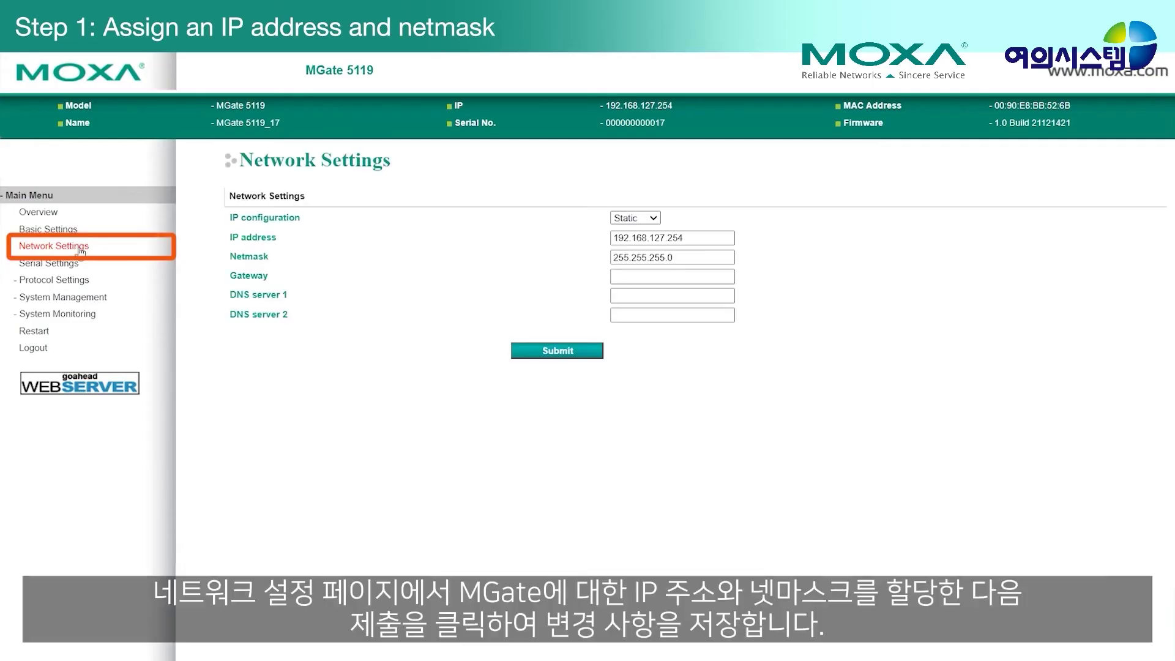
click(704, 234)
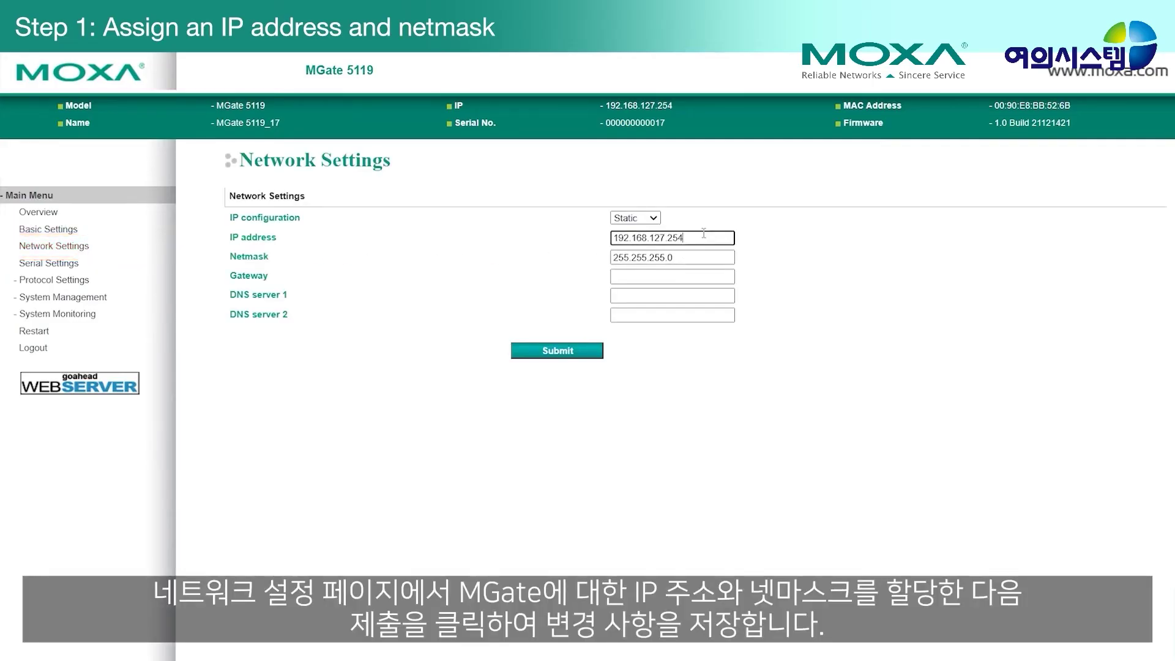
click(704, 259)
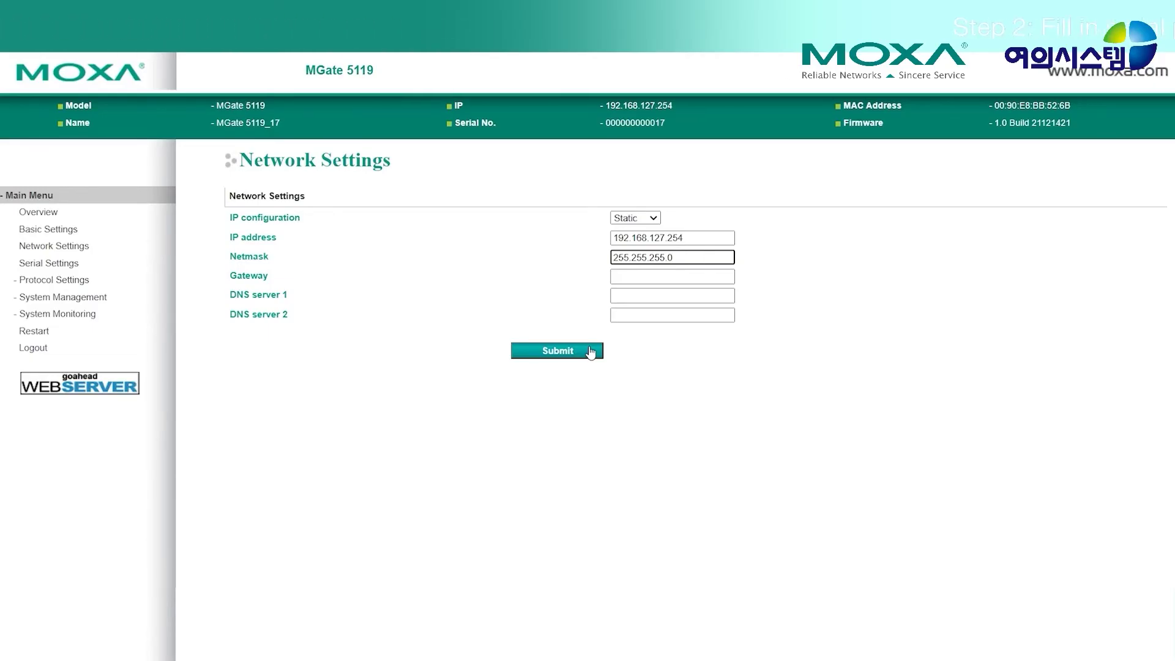
In the serial settings, set port 1 to 19200 baud with the RS-485 2-wire interface and submit the changes
click(46, 264)
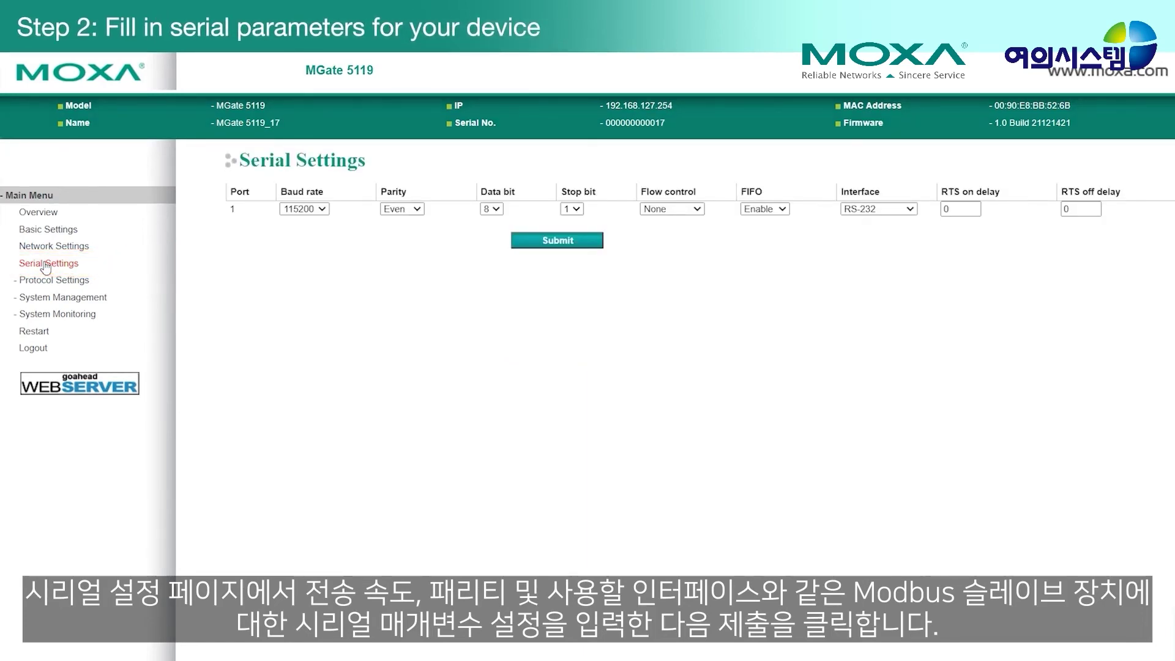
click(306, 211)
click(304, 356)
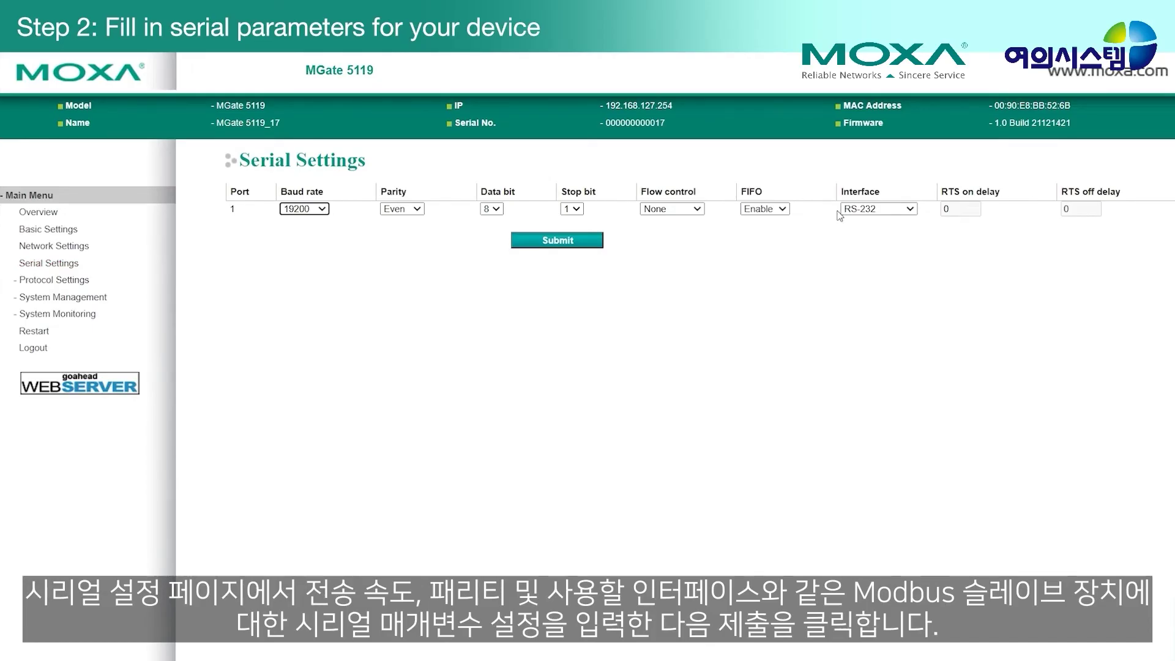
click(865, 211)
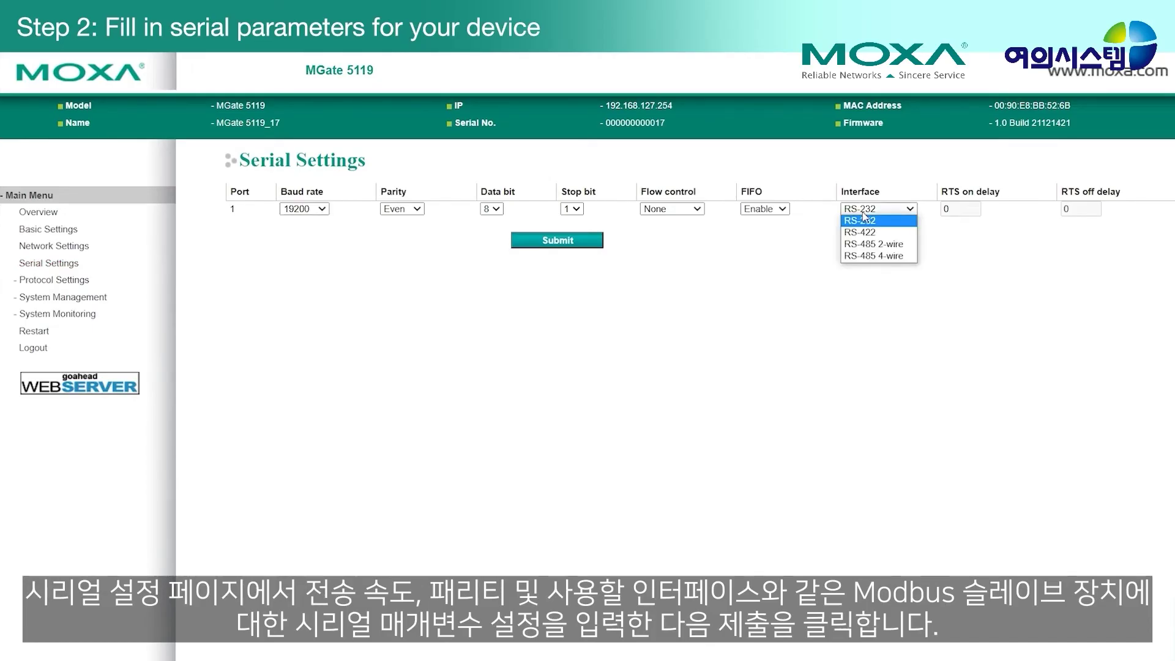
click(875, 245)
click(582, 242)
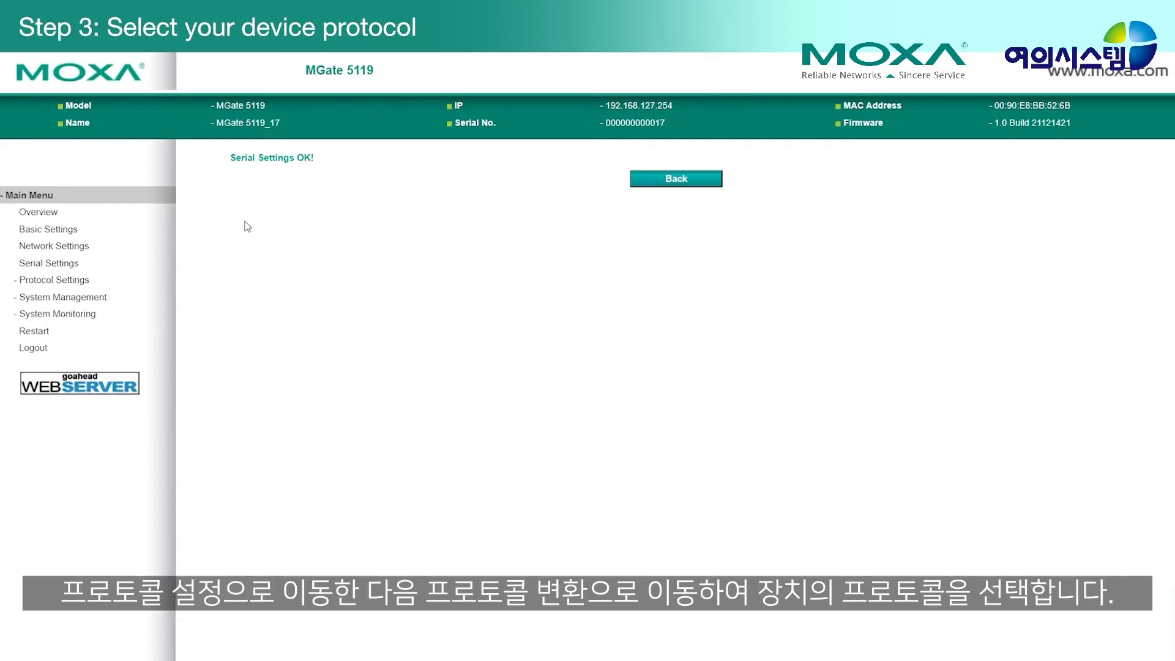
In the protocol conversion settings, choose Modbus RTU/ASCII Slave as the field device's protocol and submit it
click(78, 282)
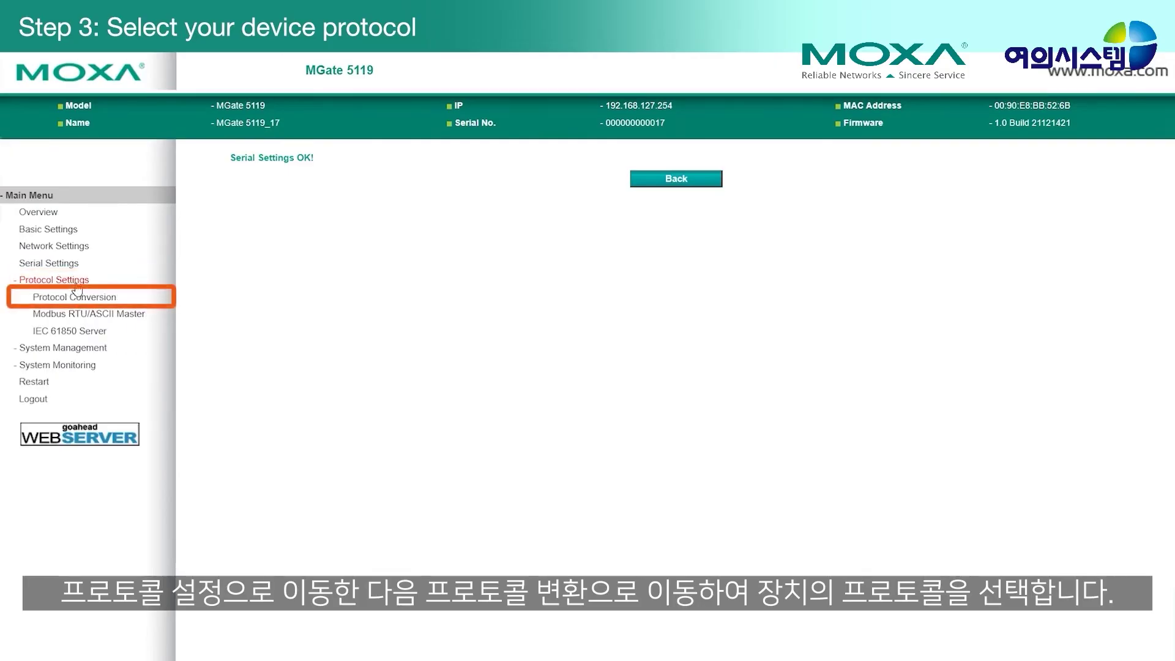
click(84, 299)
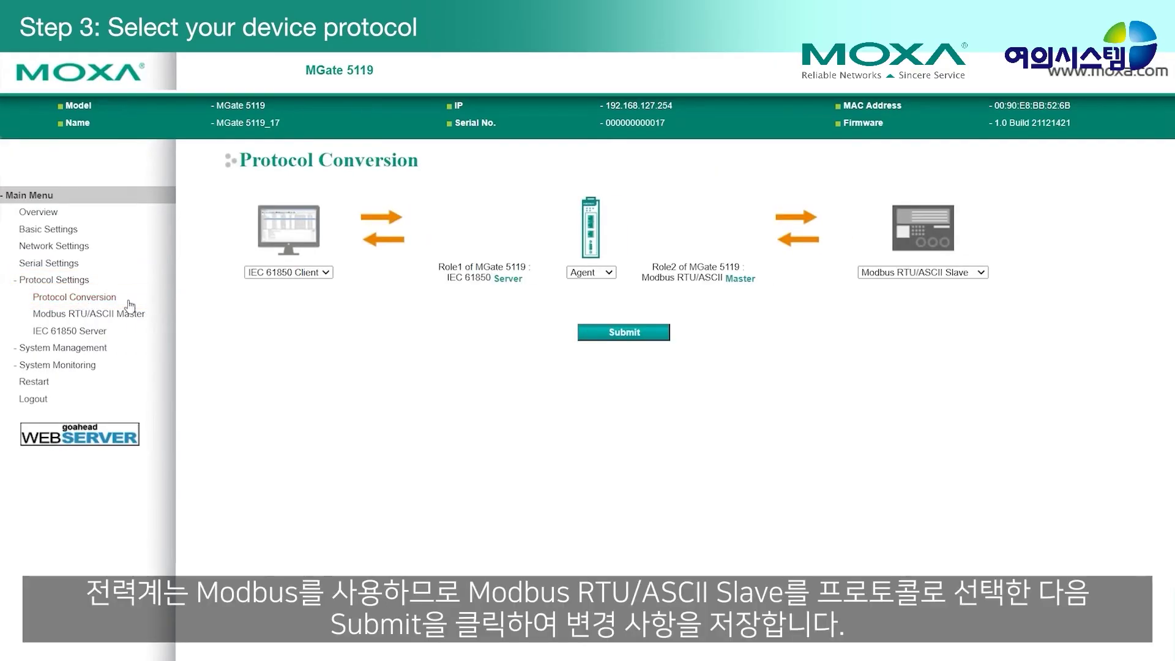
click(927, 274)
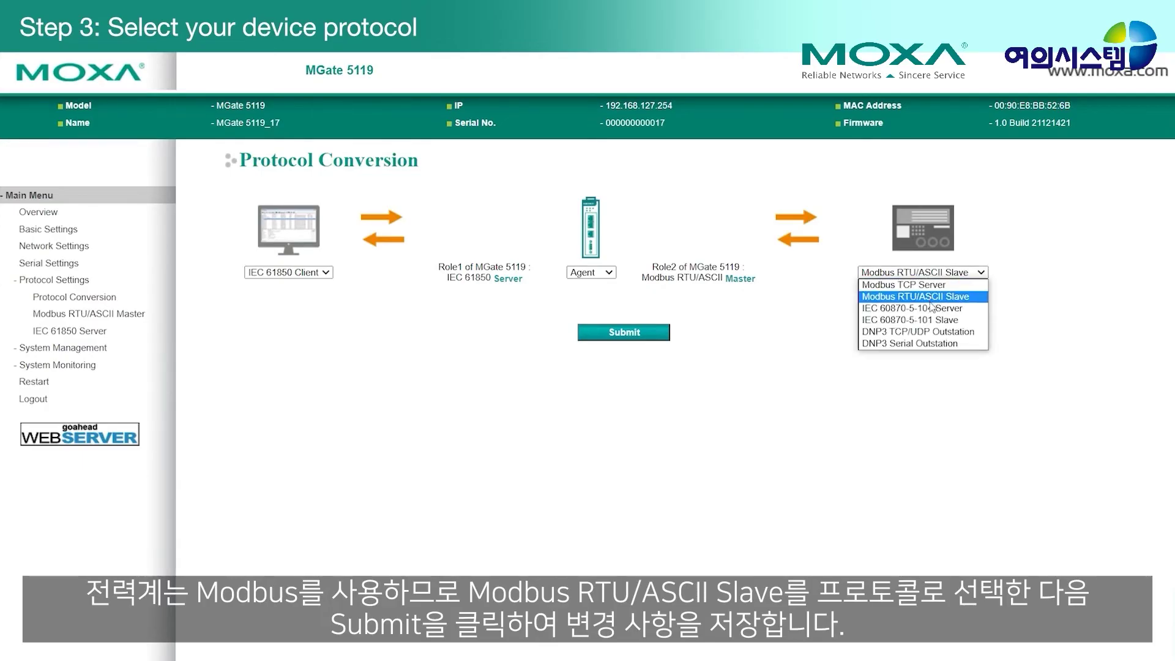
click(929, 300)
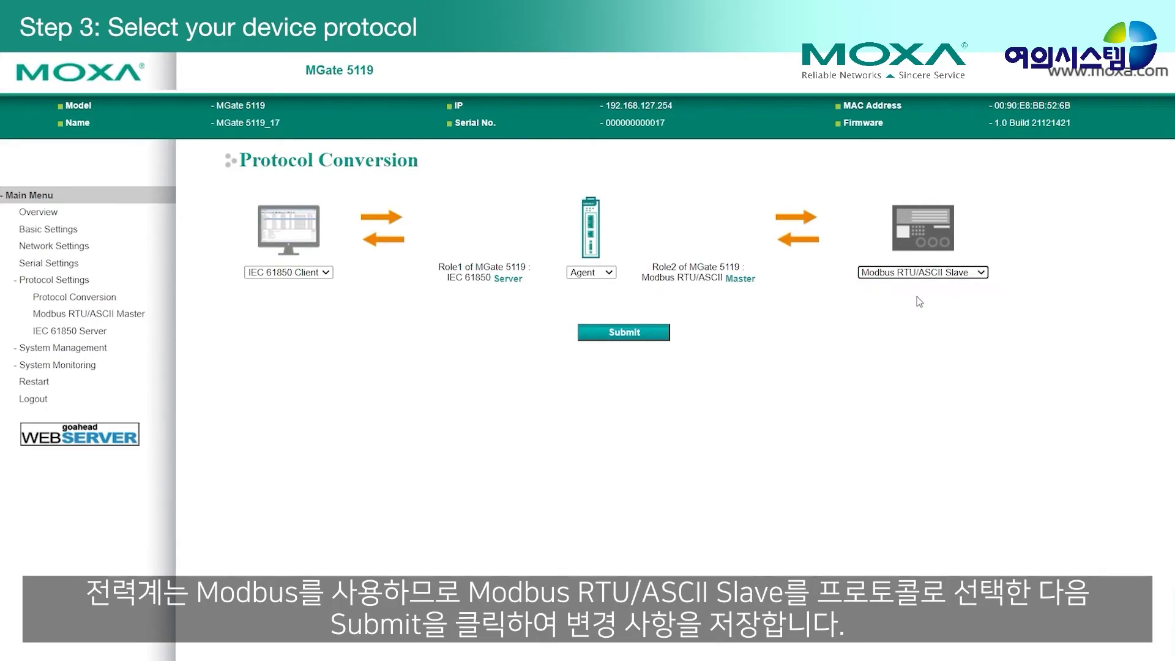
click(622, 338)
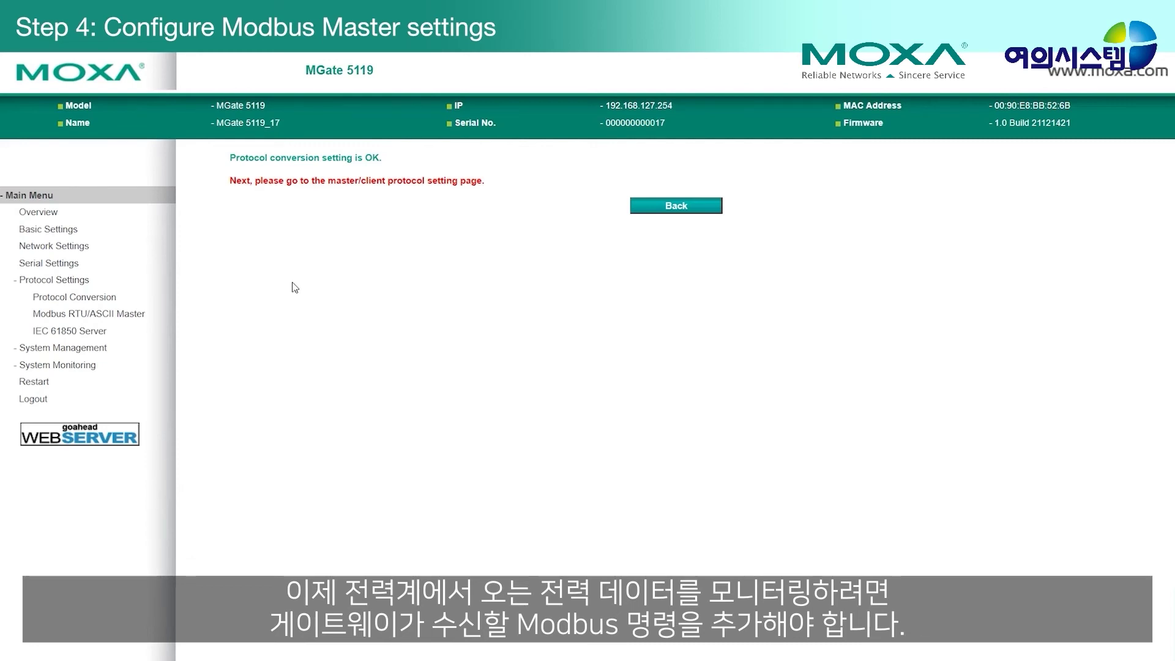
Add a new command in the Modbus RTU/ASCII Master settings and name it Frequency
click(121, 314)
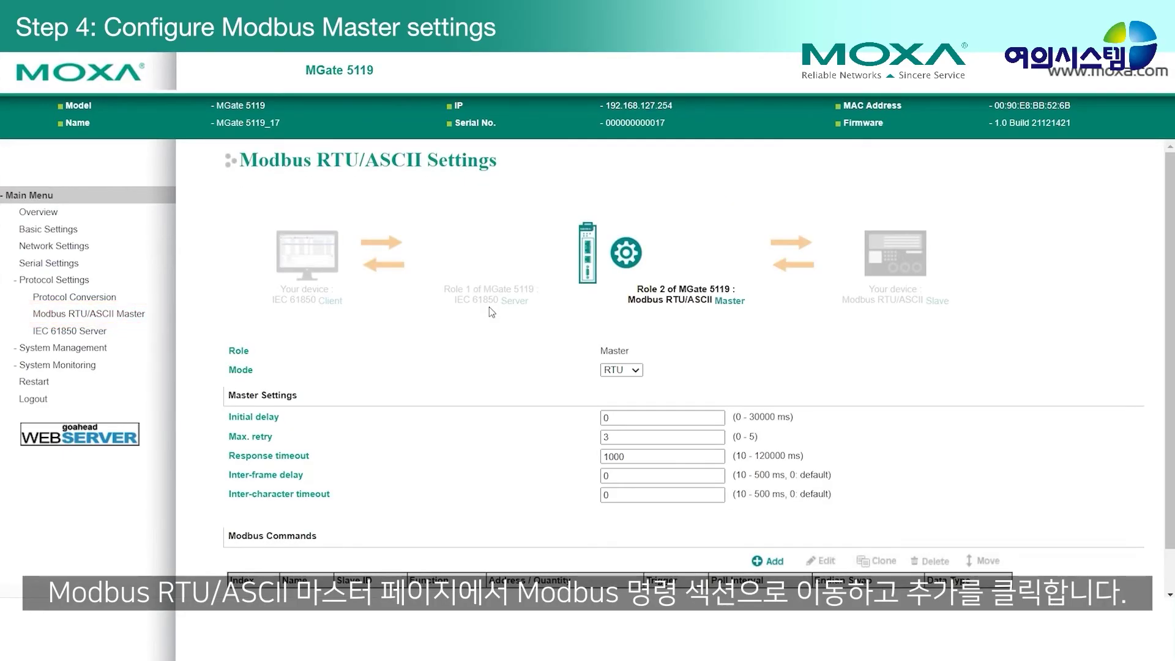
scroll(501, 309, down, 1)
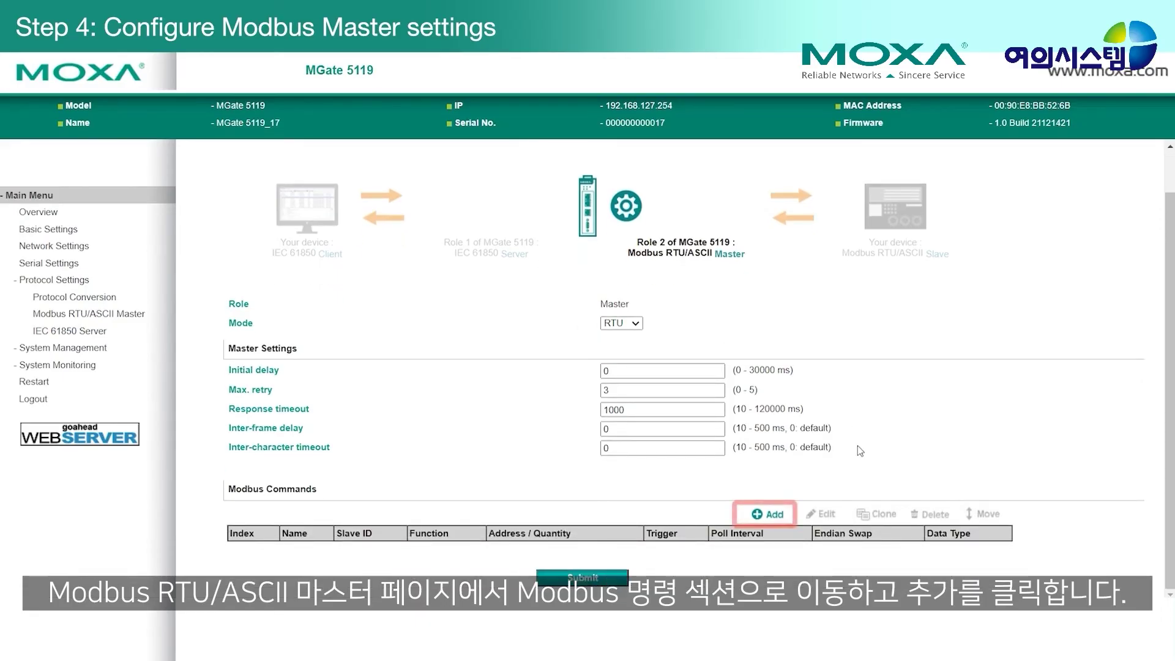
click(766, 514)
double_click(641, 192)
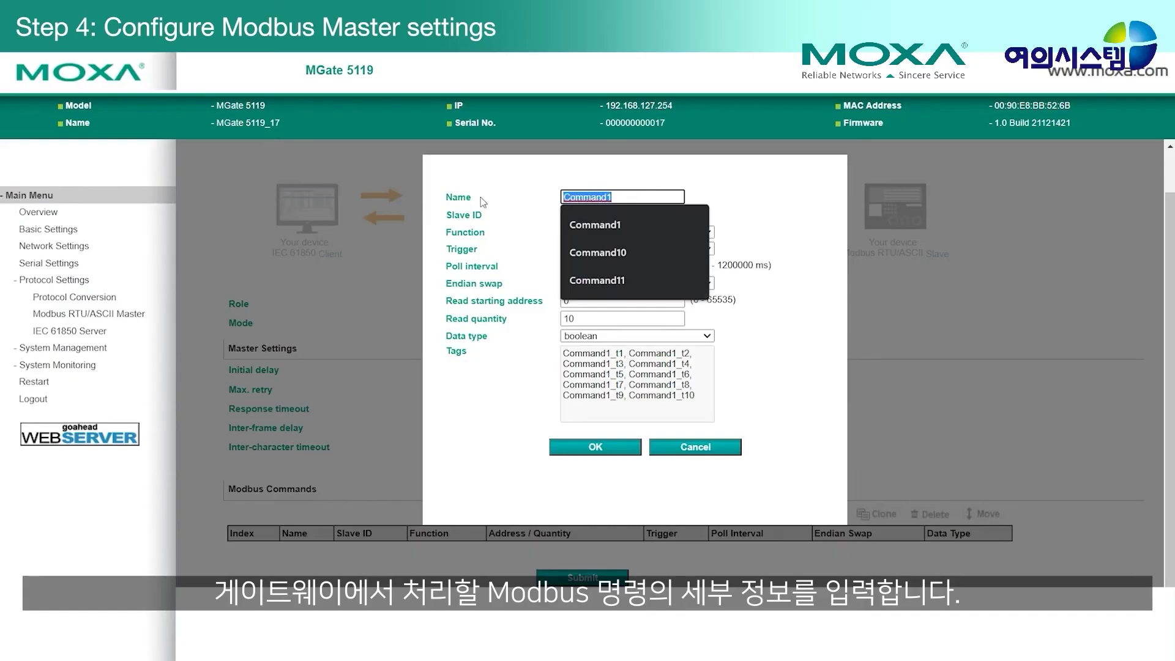
text(Frequency)
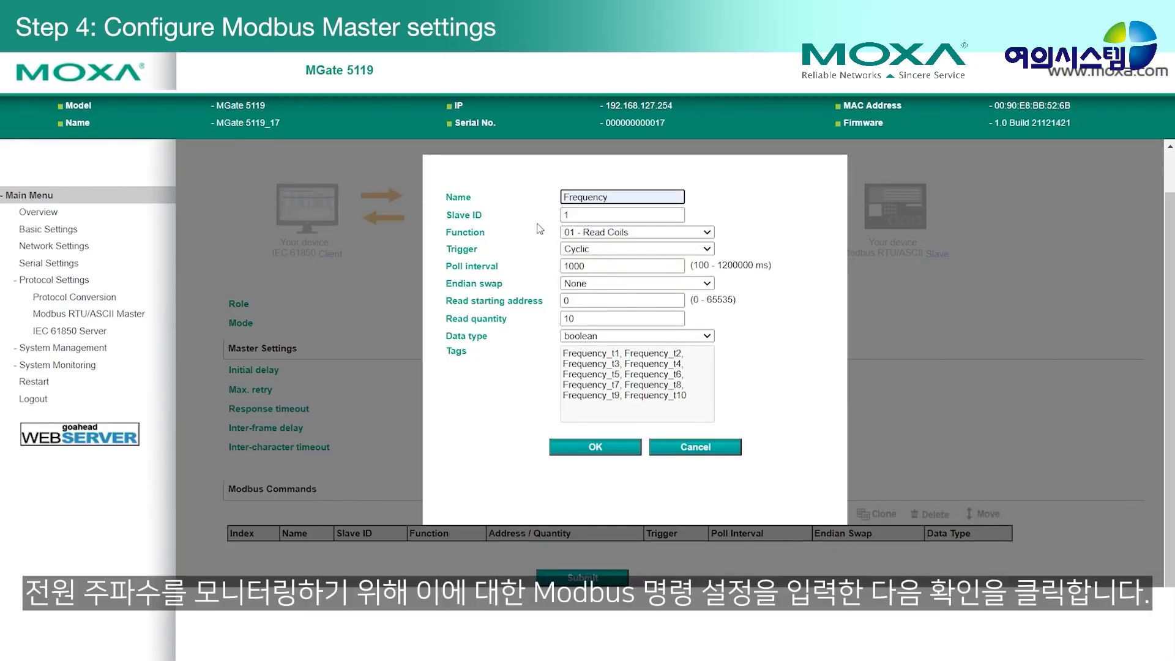
Set the Frequency command's function to 03 - Read Holding Registers and its endian swap to Word
click(571, 233)
click(594, 267)
click(636, 283)
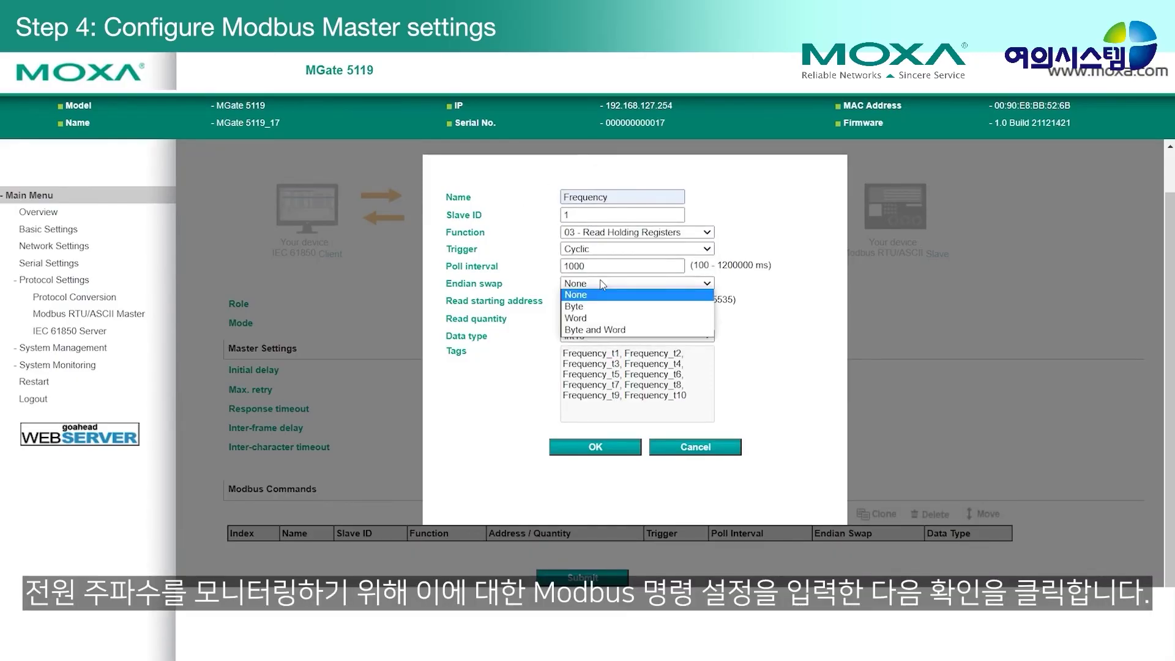
click(588, 316)
Give the Frequency command read starting address 3109, read quantity 2 and data type float, and save and submit the Modbus settings
key(Tab)
text(3109)
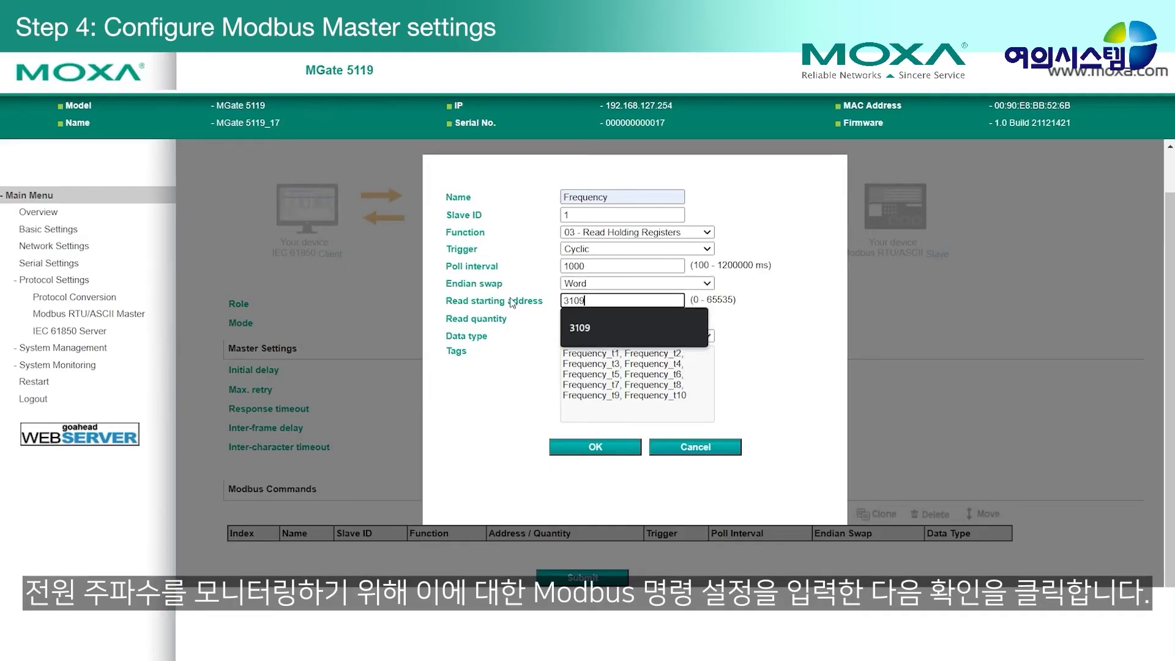
key(Tab)
text(2)
click(586, 336)
click(575, 429)
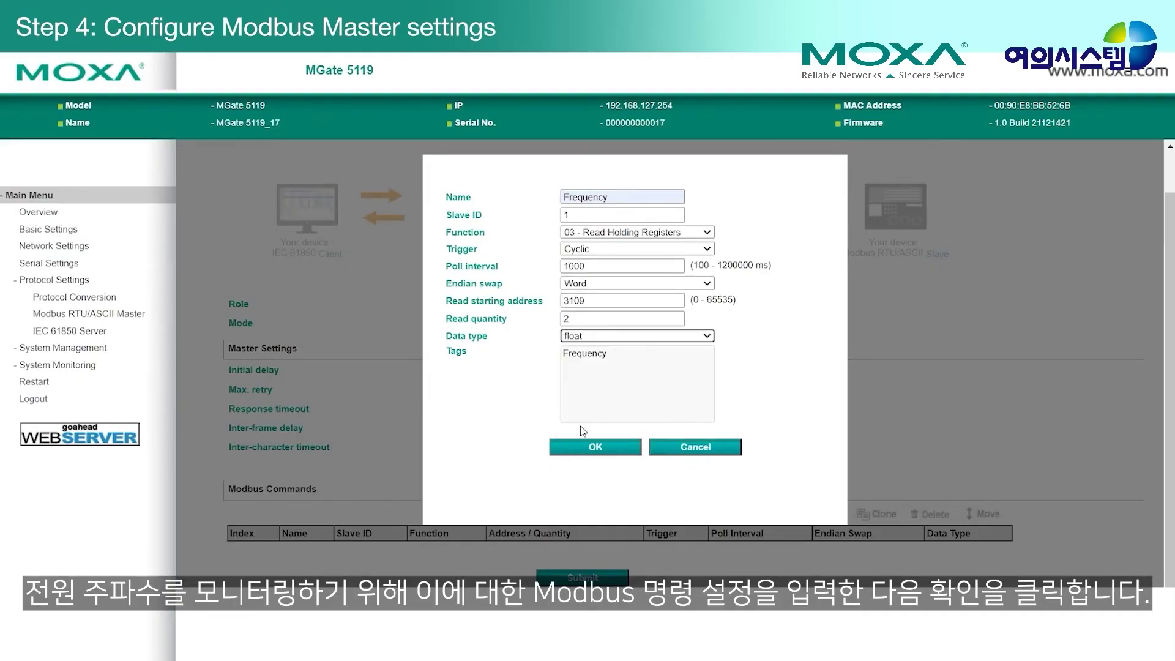
click(589, 447)
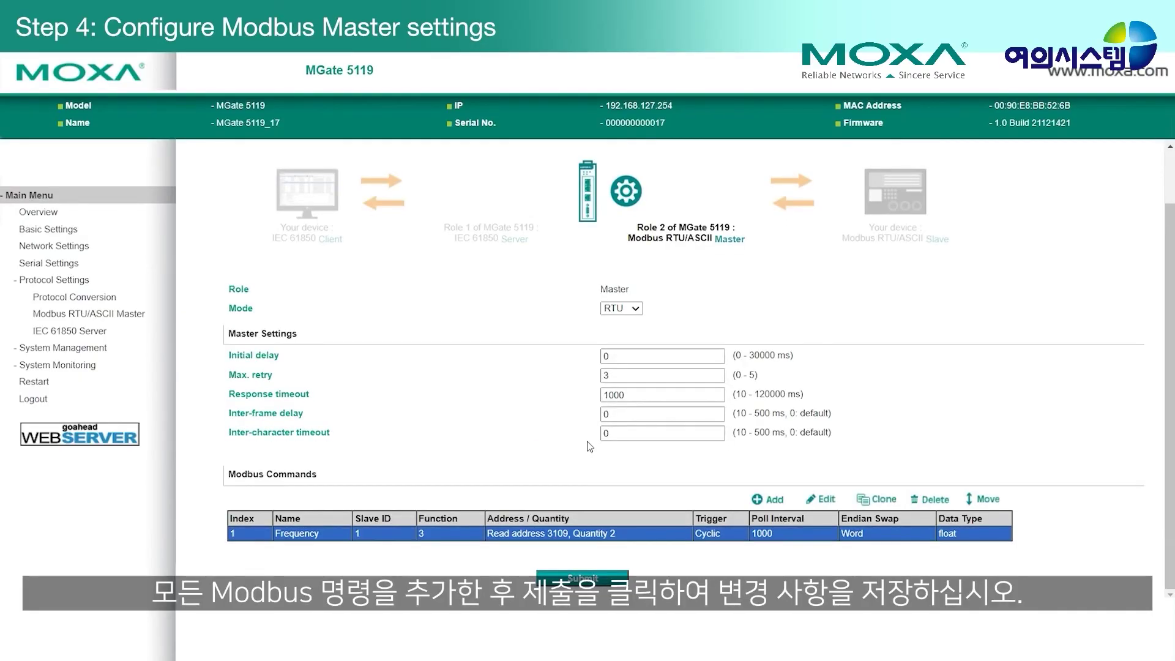
click(602, 584)
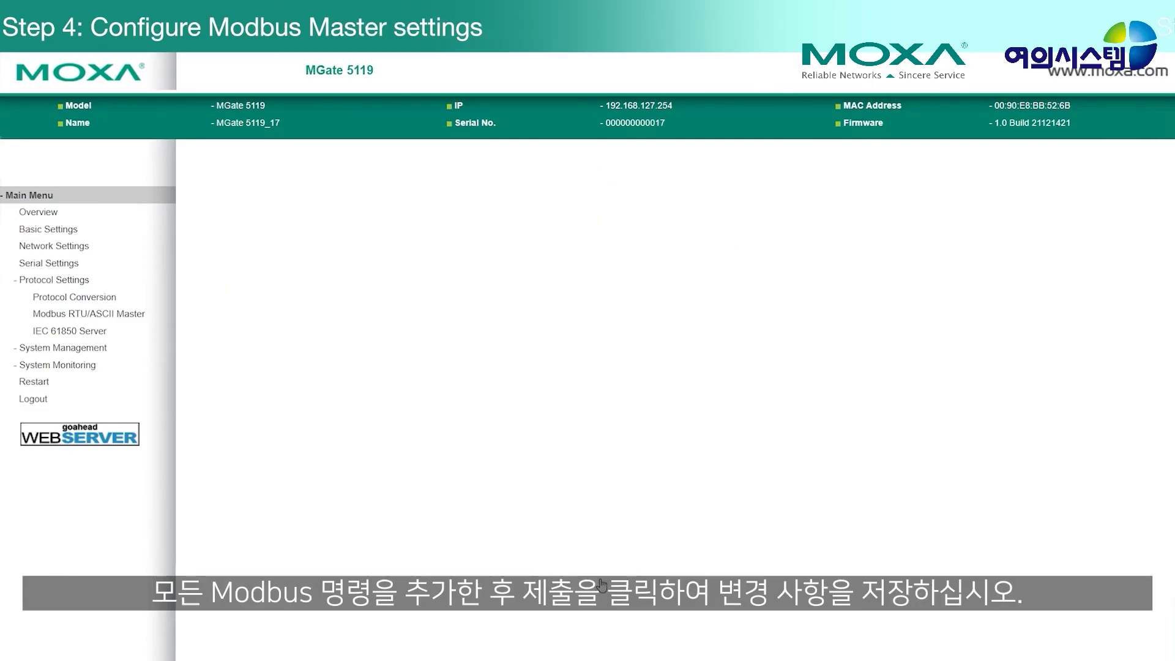
In the IEC 61850 Server settings, switch the SCL source to the local SCL file generator and open its create-and-edit settings
click(97, 334)
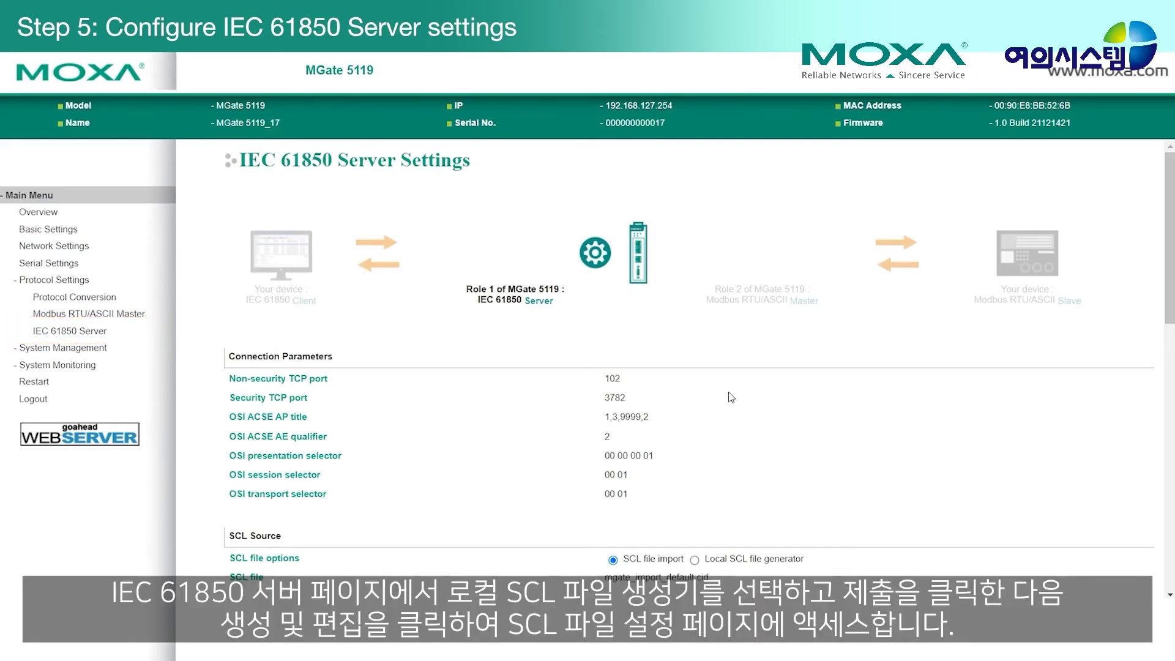
scroll(728, 392, down, 4)
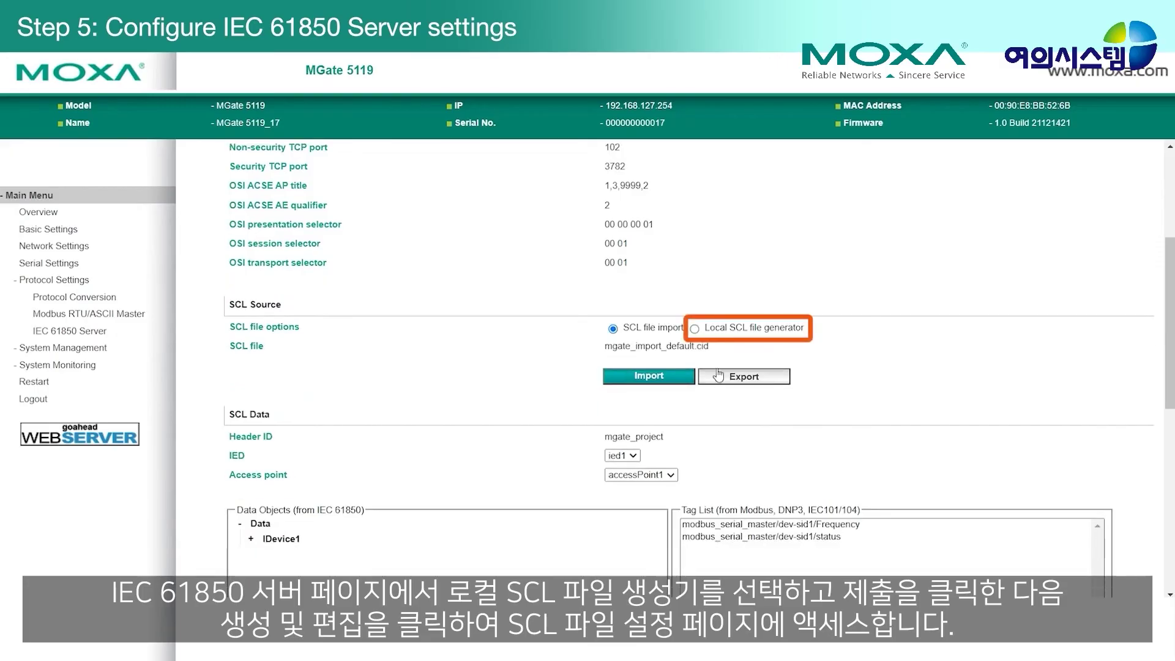
click(695, 331)
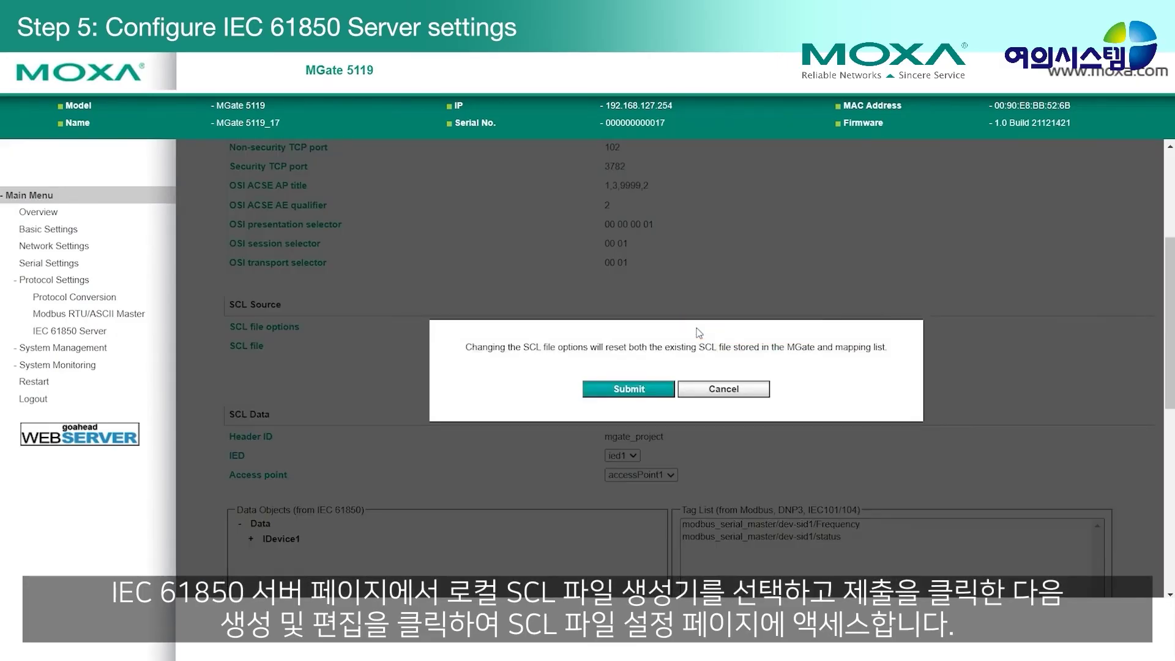
click(632, 389)
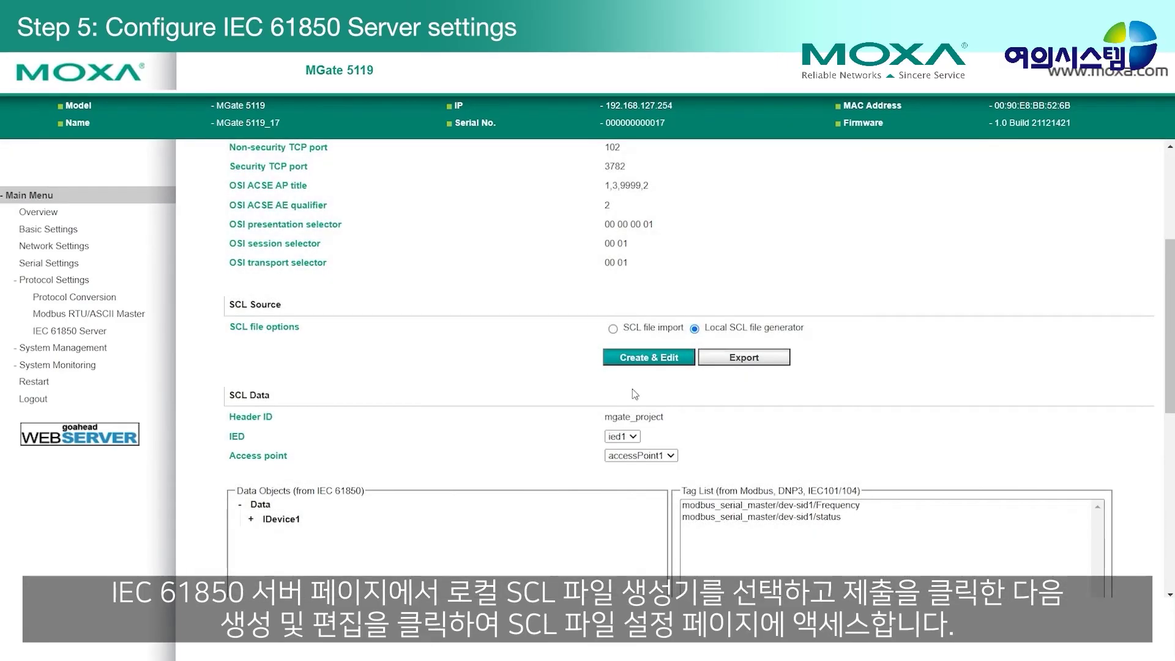
click(677, 360)
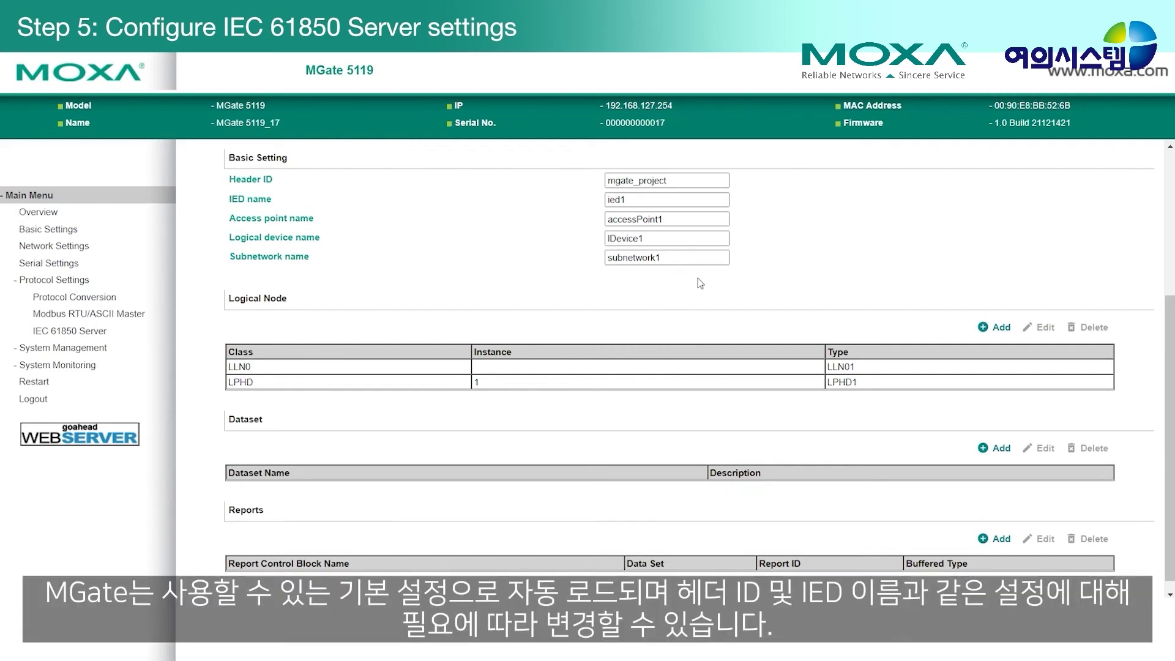
click(709, 182)
click(711, 201)
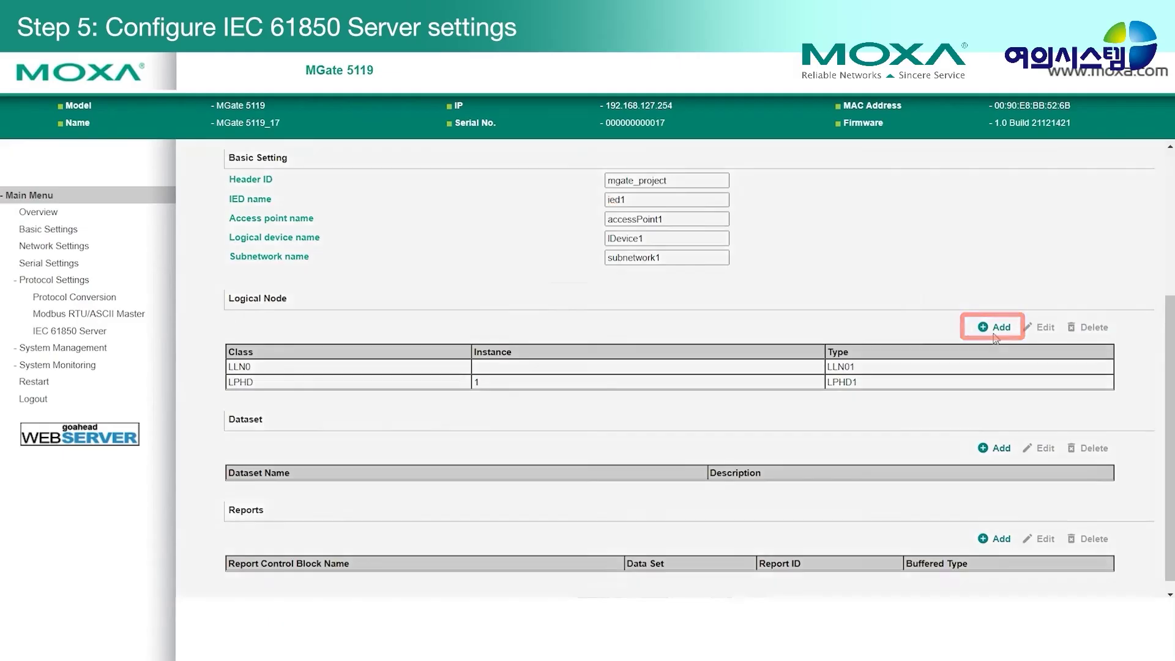
Add a logical node of class MMXU - Measurement (three-phase) with the Hz data object included
click(993, 331)
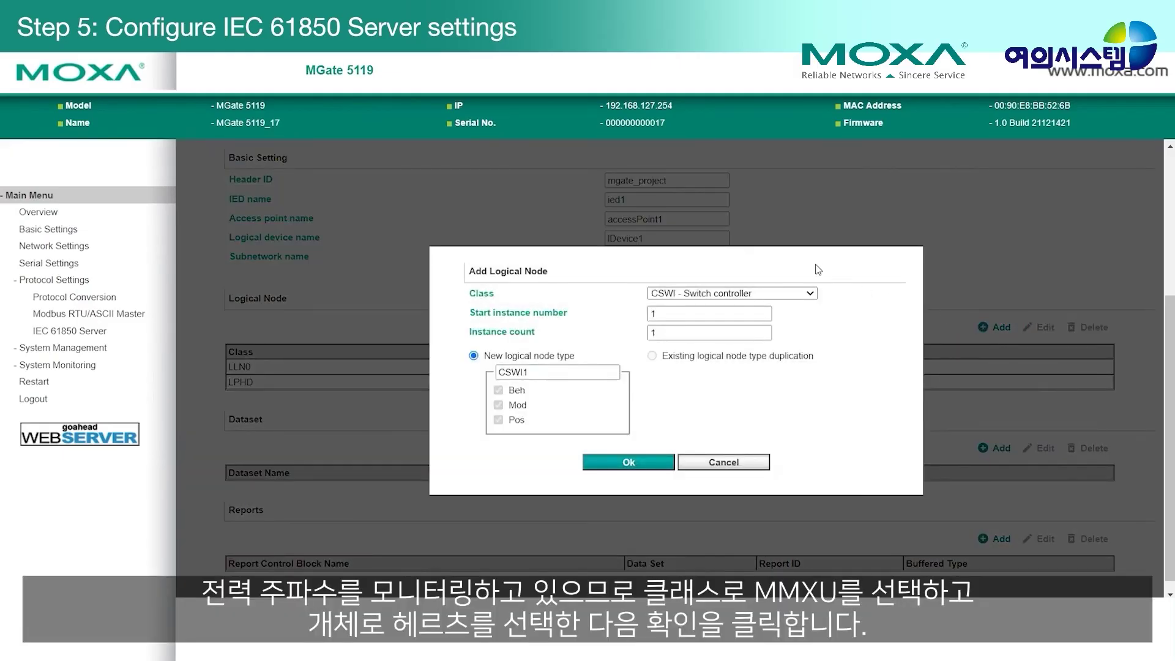
click(799, 293)
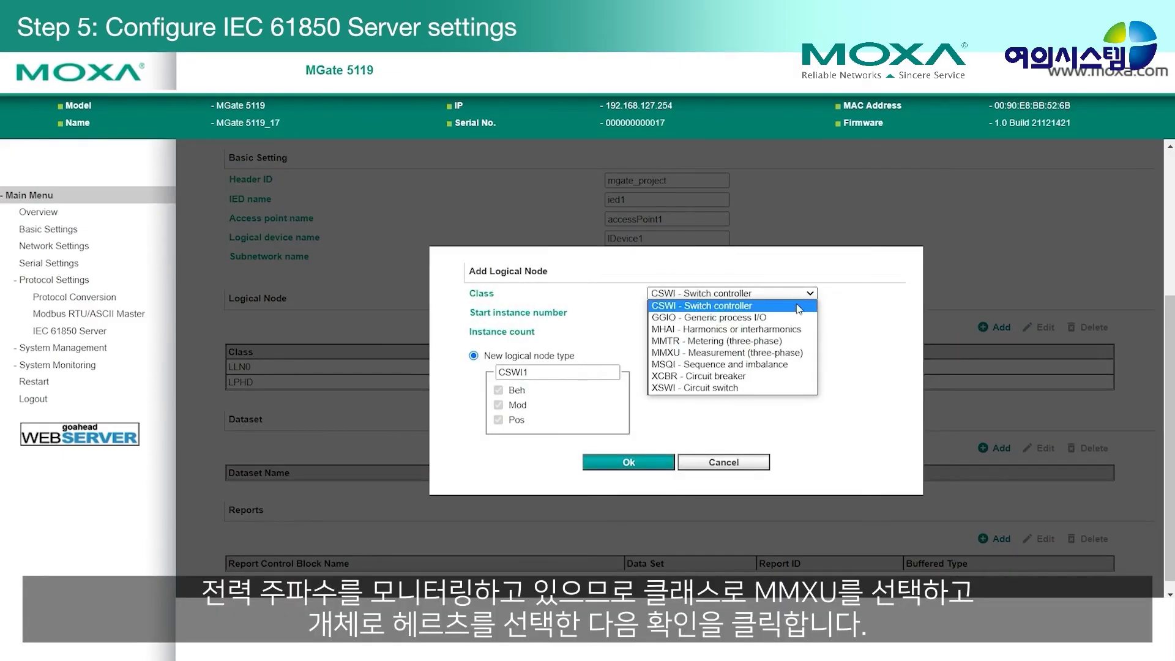
click(783, 353)
click(498, 442)
click(634, 498)
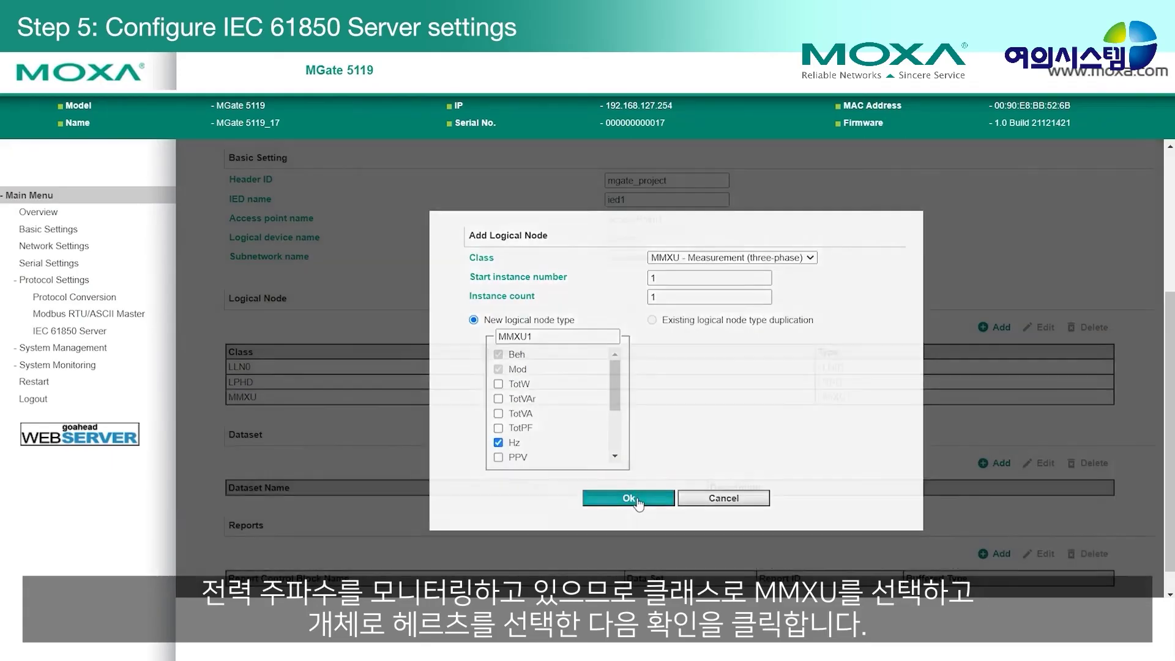
scroll(630, 431, down, 1)
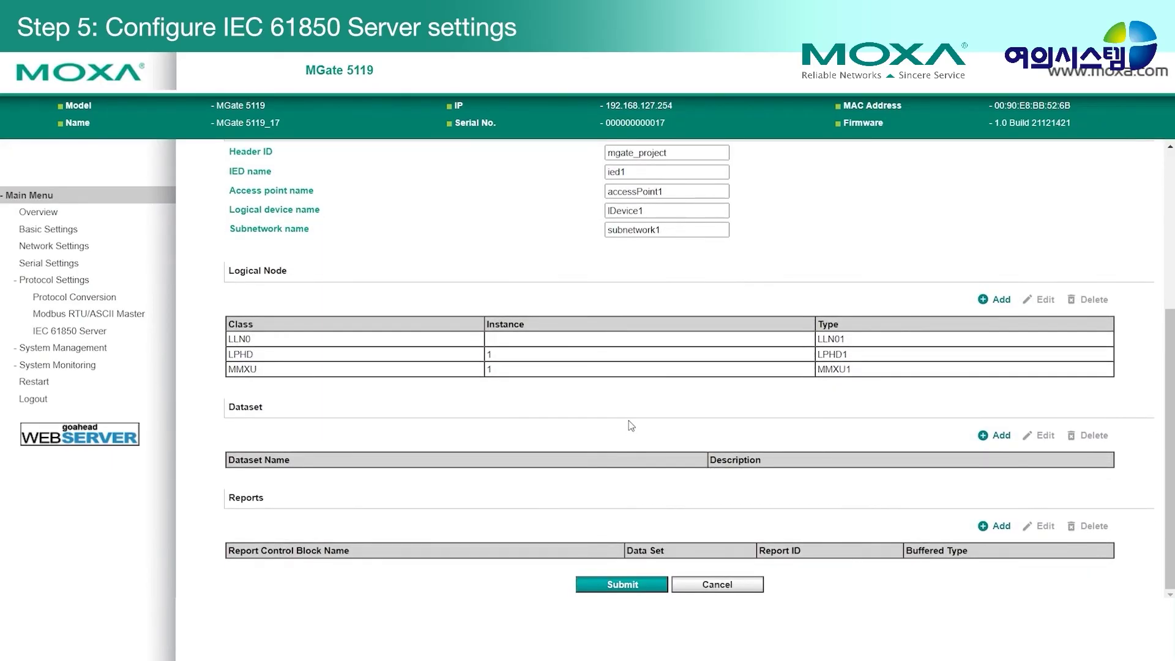
Submit the SCL configuration containing the MMXU logical node to generate the SCL file
click(654, 372)
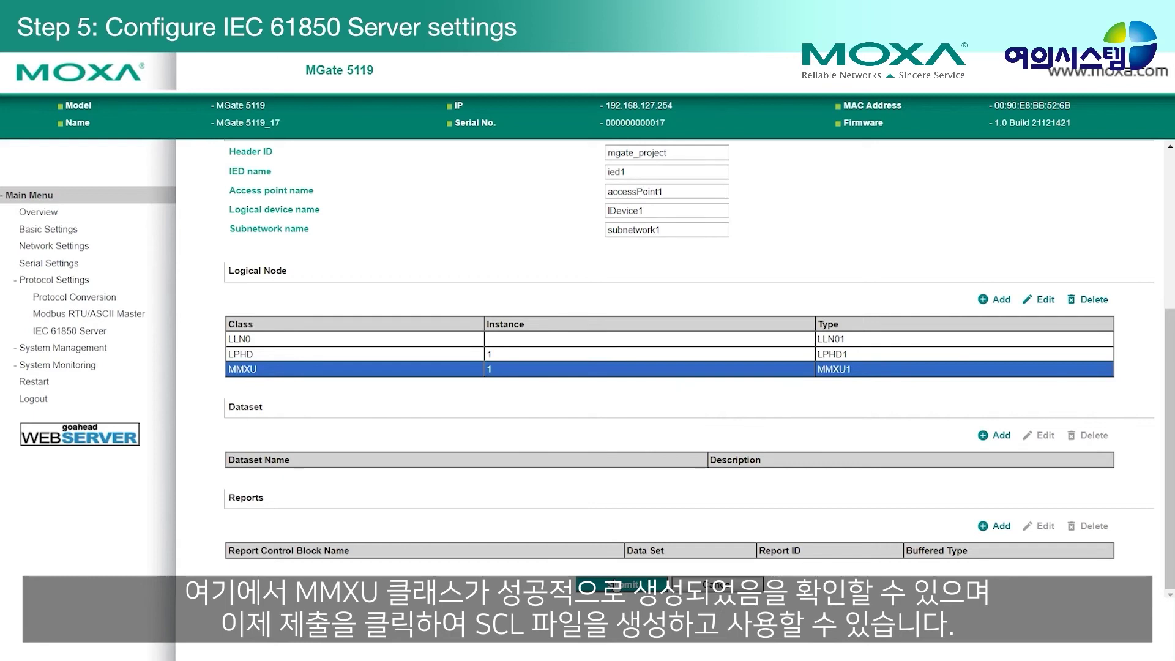
click(621, 584)
Map the f attribute under MMXU1, MX, Hz, mag to the Modbus tag modbus_serial_master/dev-sid1/Frequency
scroll(618, 511, down, 3)
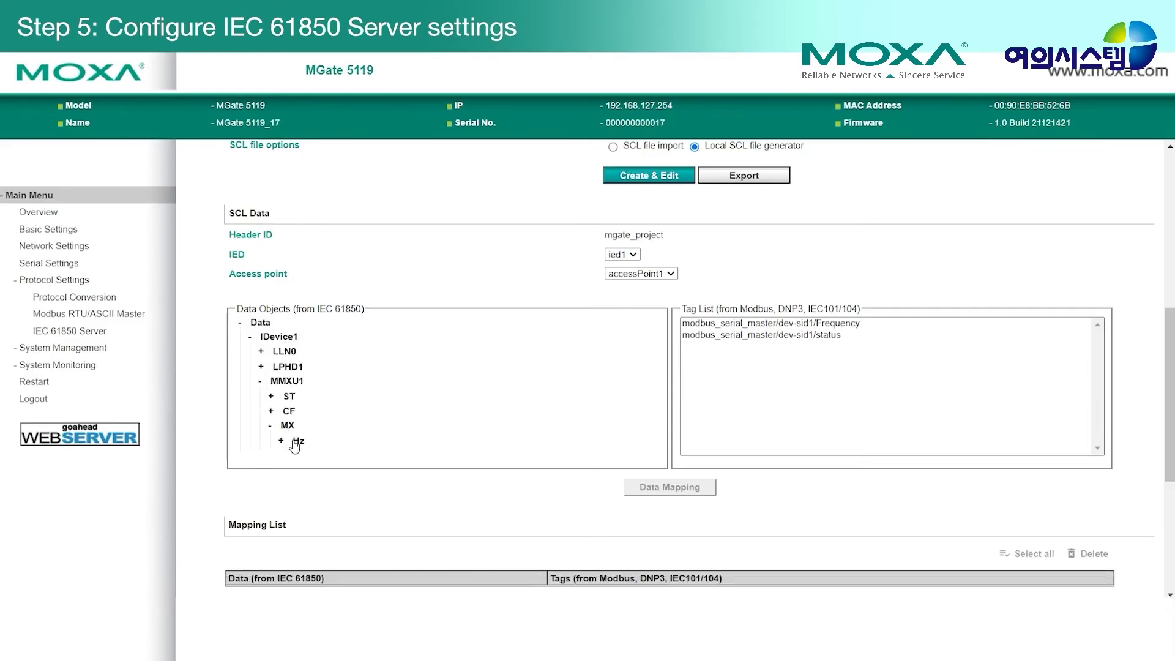
click(297, 442)
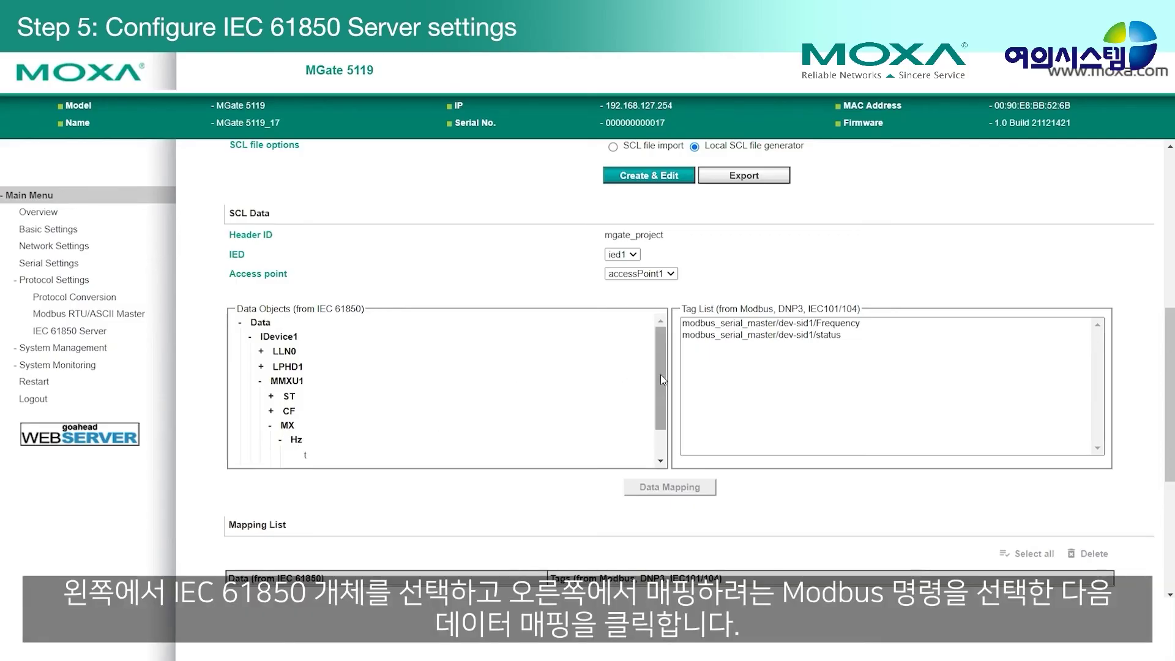
drag(660, 373, 662, 417)
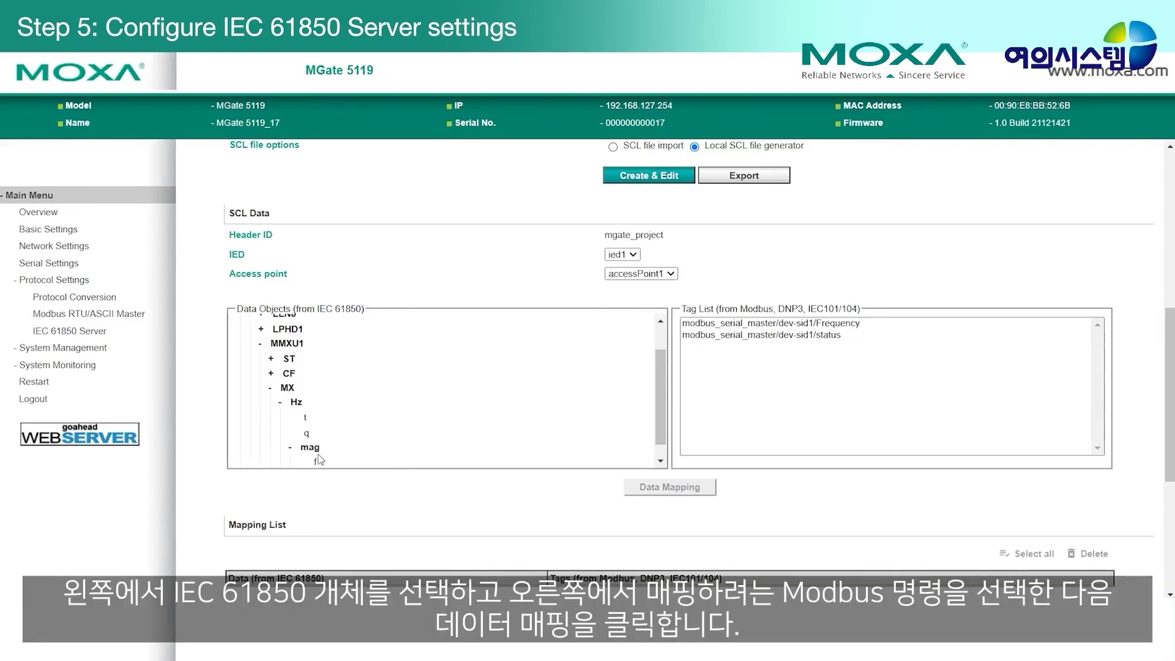
click(794, 324)
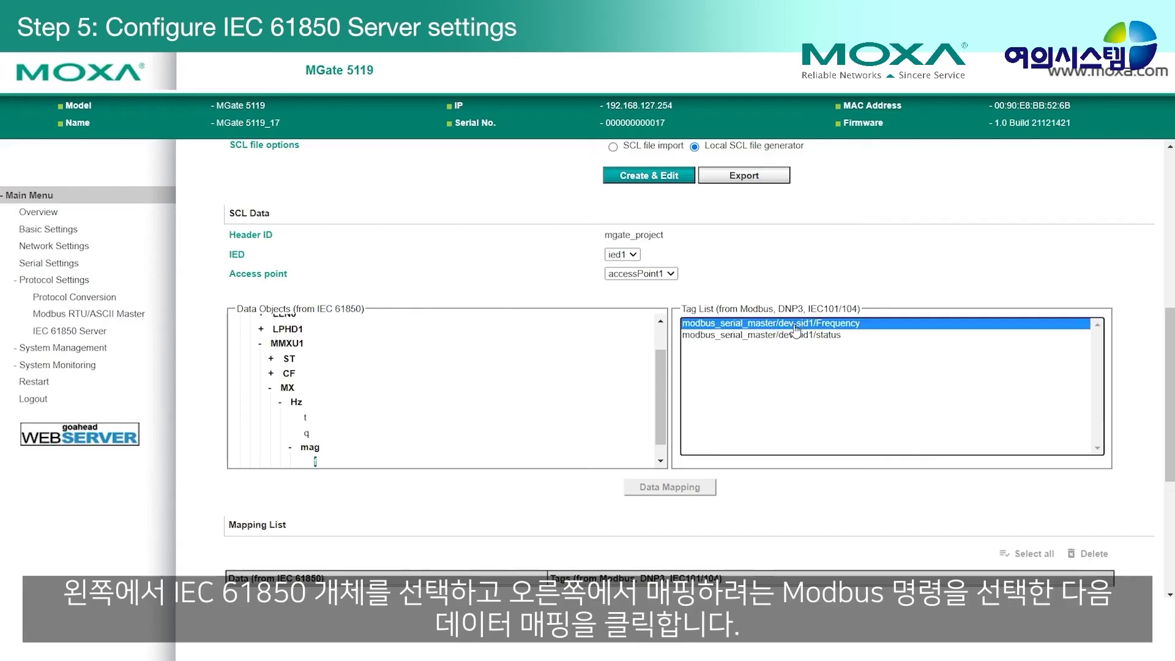
click(689, 489)
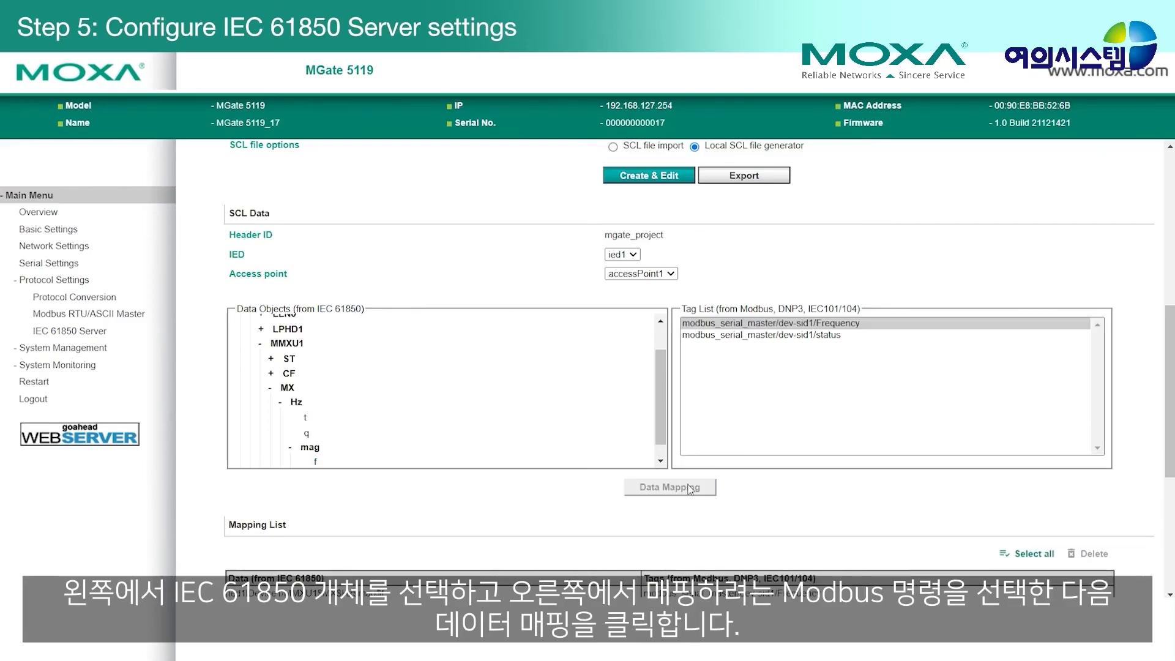
scroll(869, 484, down, 3)
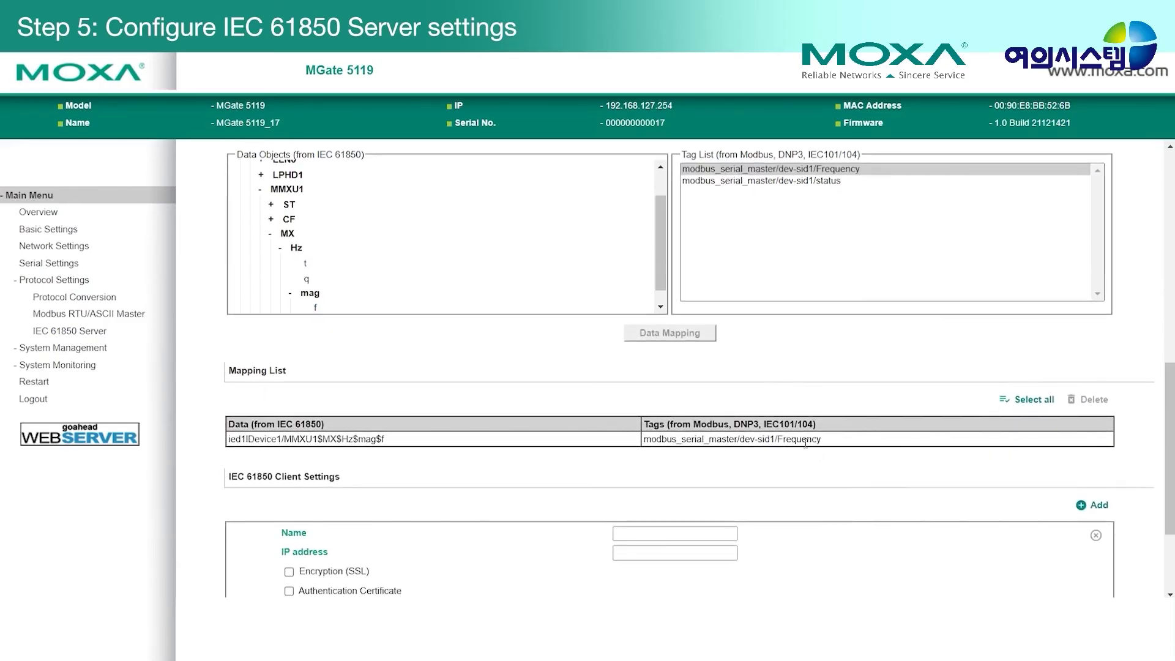
click(797, 439)
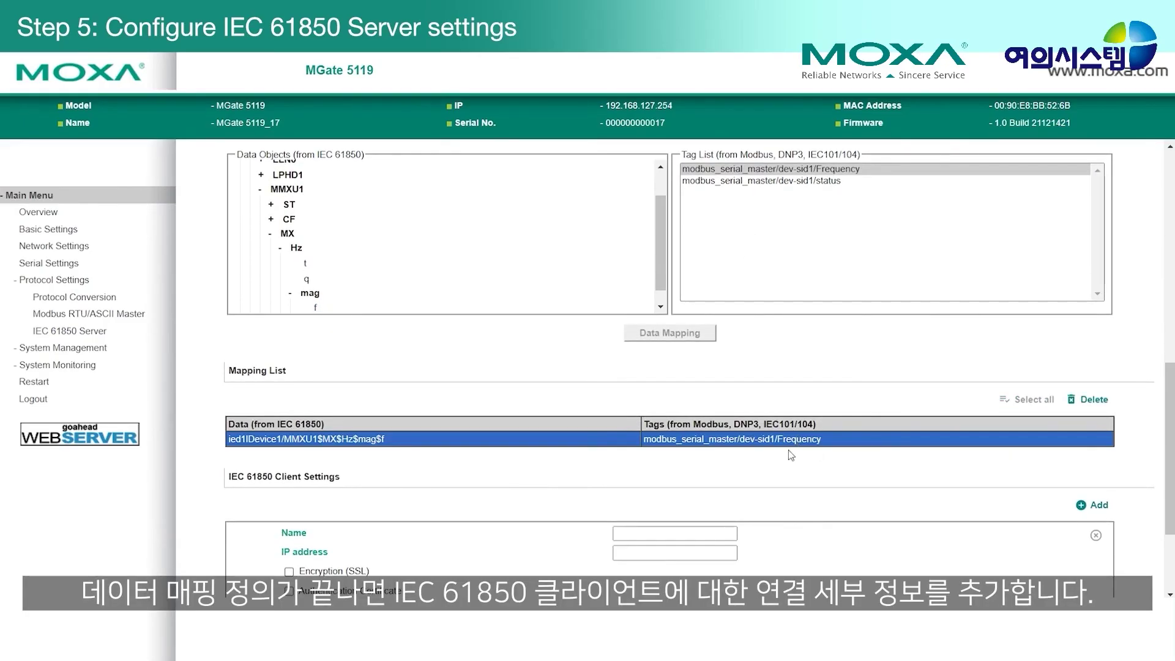
Fill in the IEC 61850 client's name, set its IP address to 192.168.127.1, and submit the server settings
click(701, 532)
text(Jos)
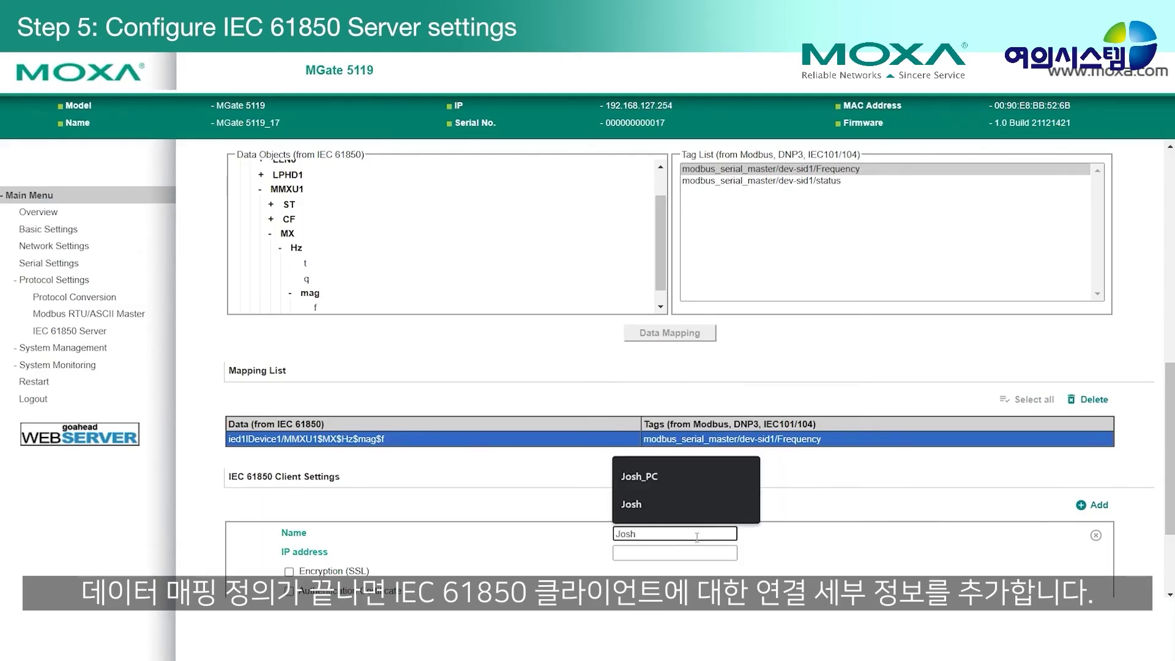
text(h)
click(699, 553)
click(702, 101)
text(192.168.127)
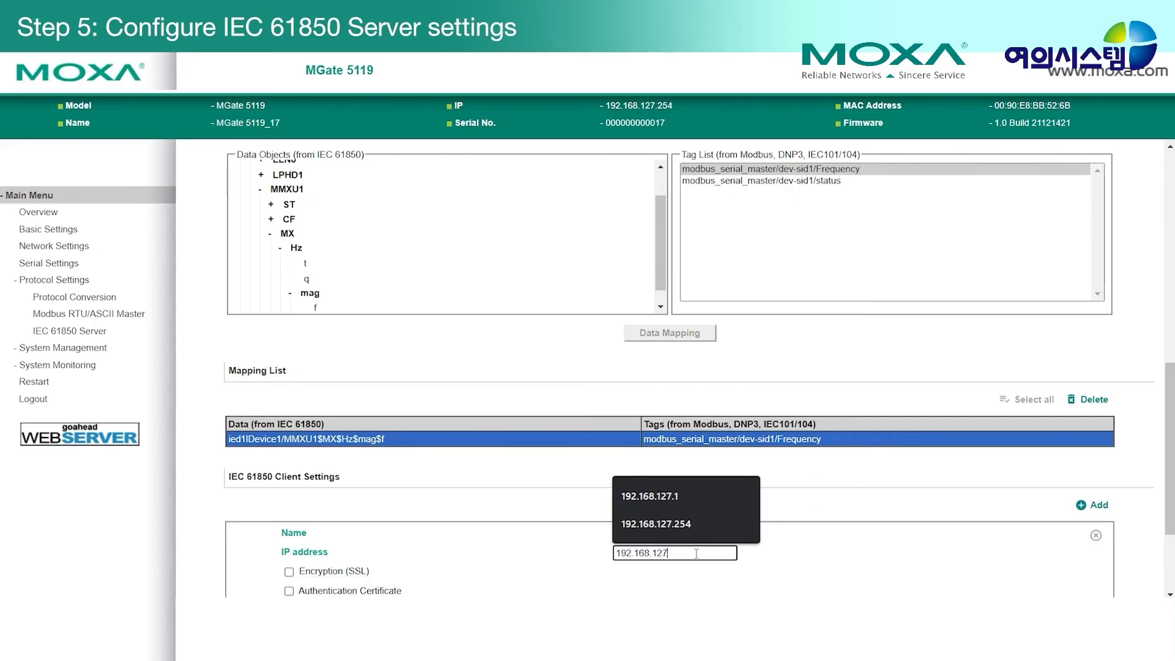
text(.1)
click(805, 542)
scroll(805, 541, down, 2)
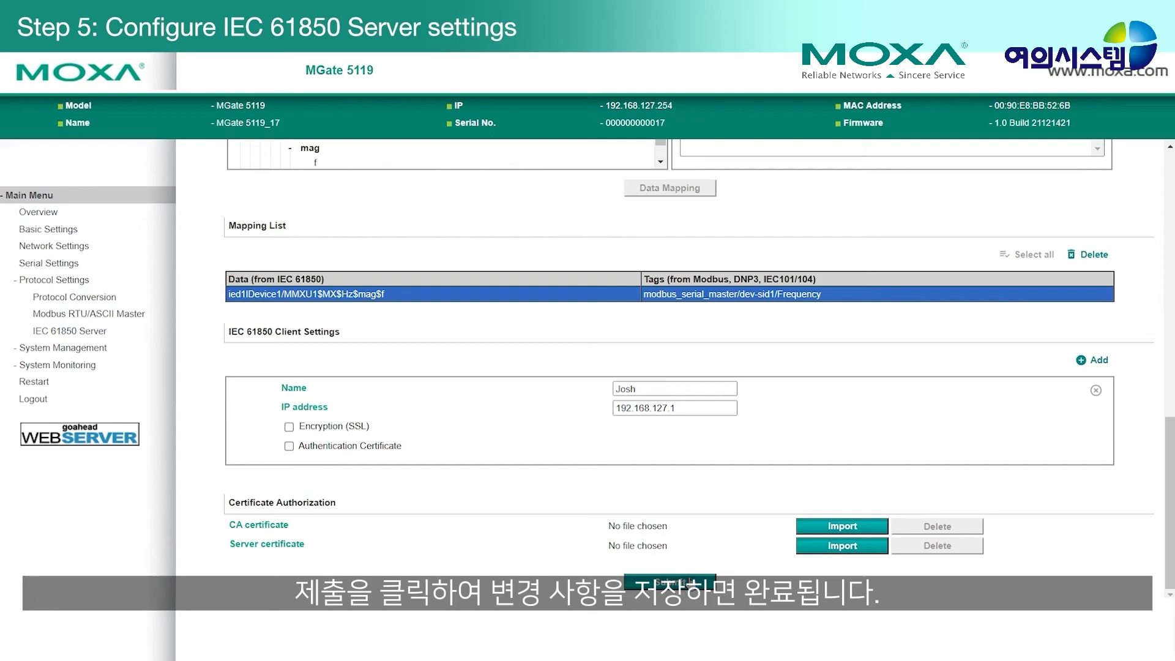
click(690, 579)
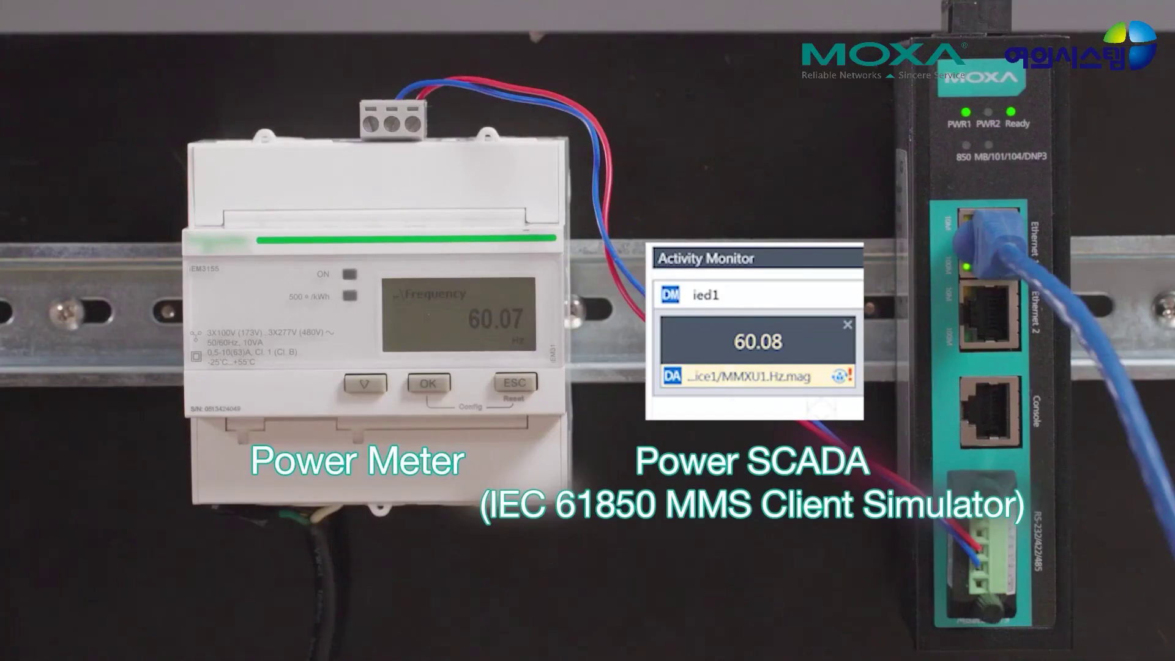